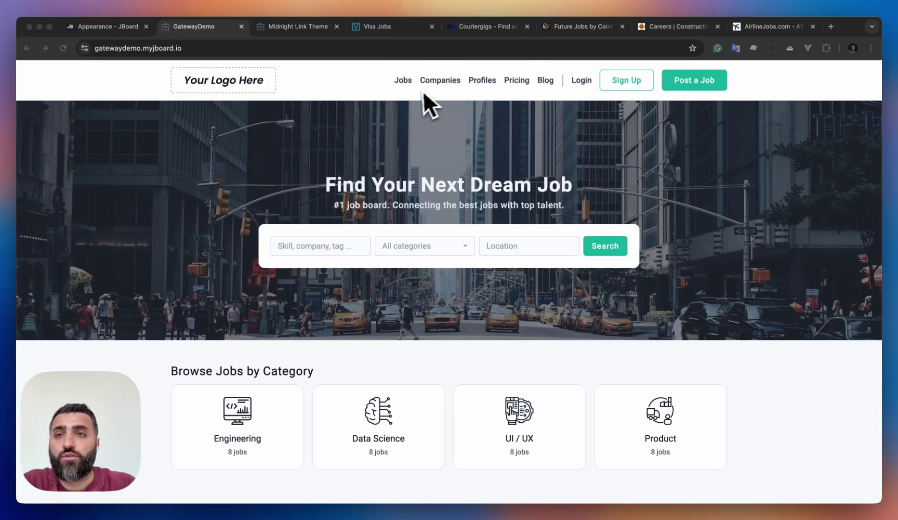
# View the Midnight Link Theme demo site alongside the GatewayDemo JBoard site.
pyautogui.click(327, 115)
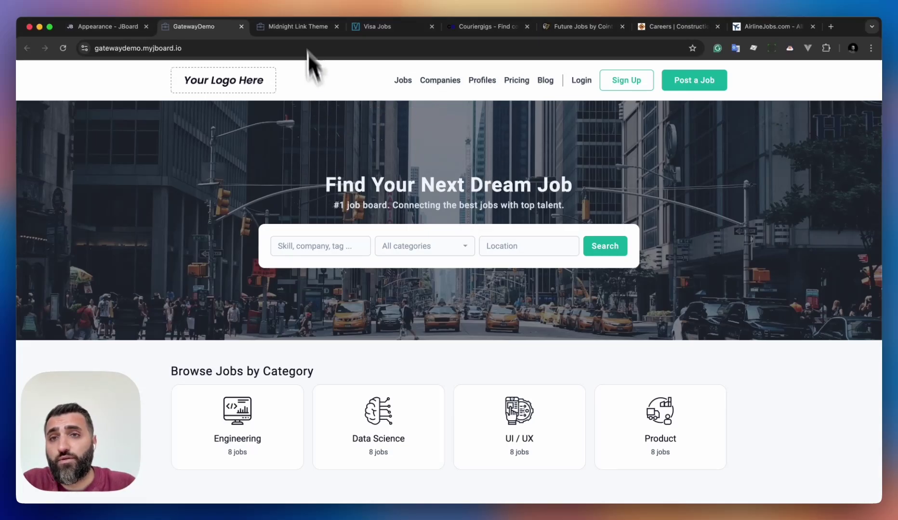
pyautogui.click(296, 26)
pyautogui.click(199, 27)
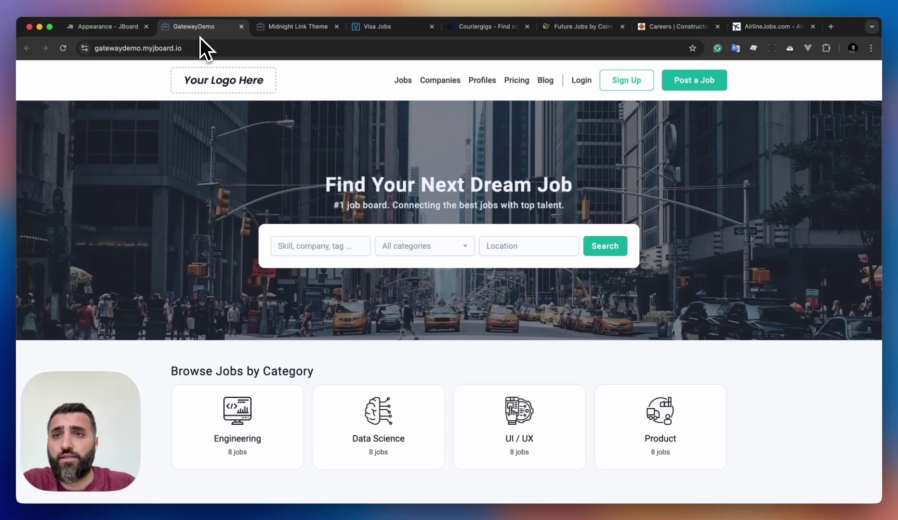
# In the dark demo, view the jobs list, the Product Manager job and the Job Seeker sign-up form.
pyautogui.click(297, 27)
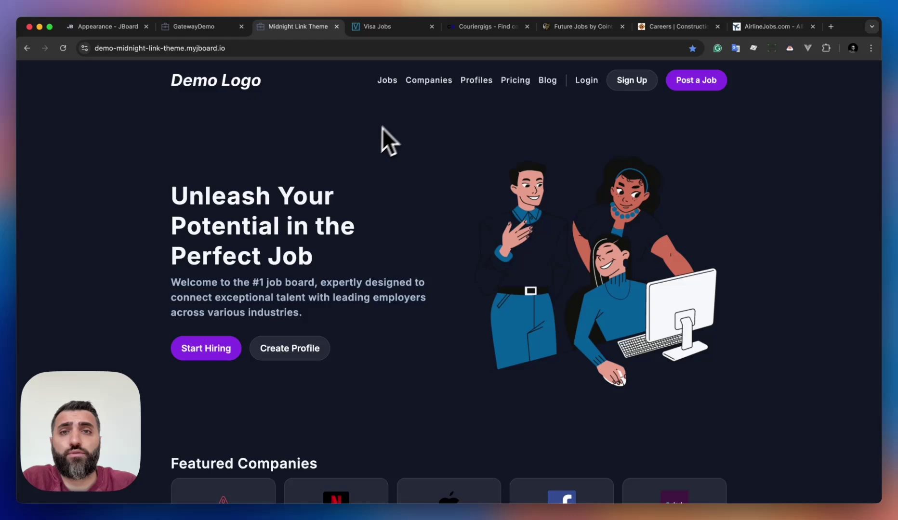
pyautogui.click(394, 83)
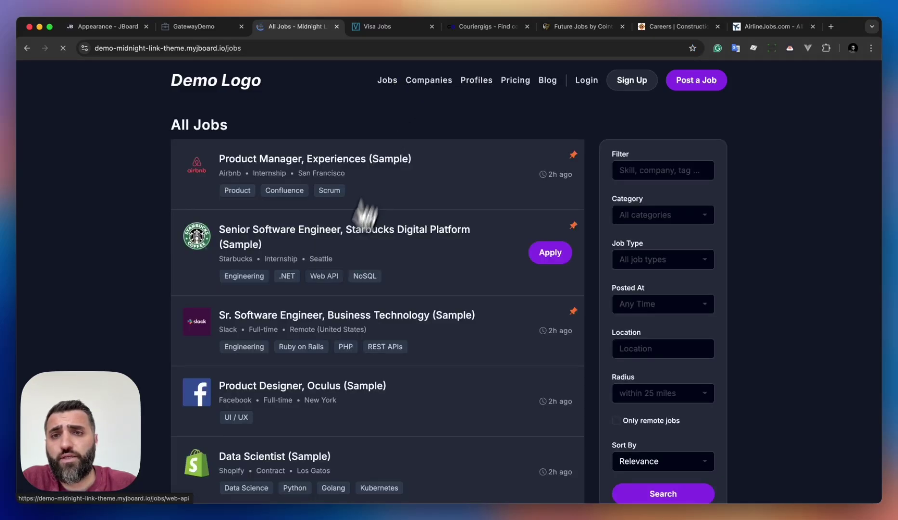
pyautogui.click(458, 181)
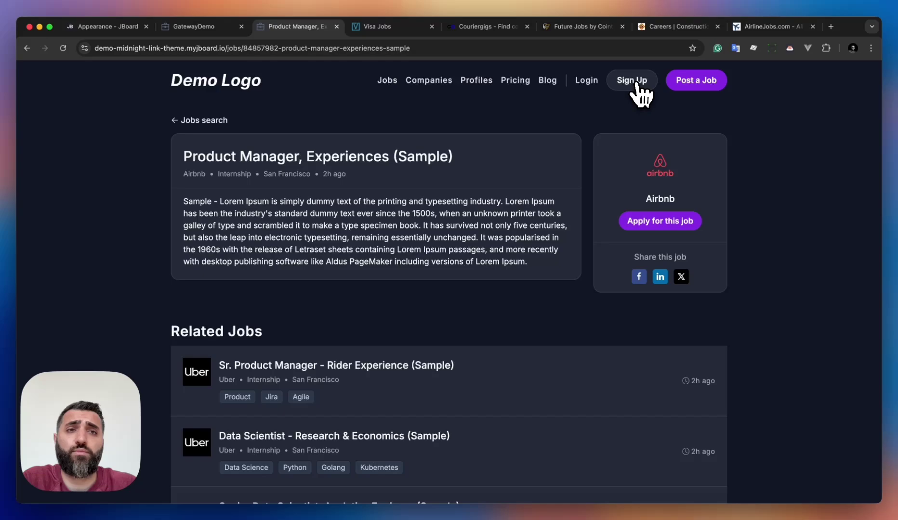
pyautogui.click(635, 84)
pyautogui.click(482, 286)
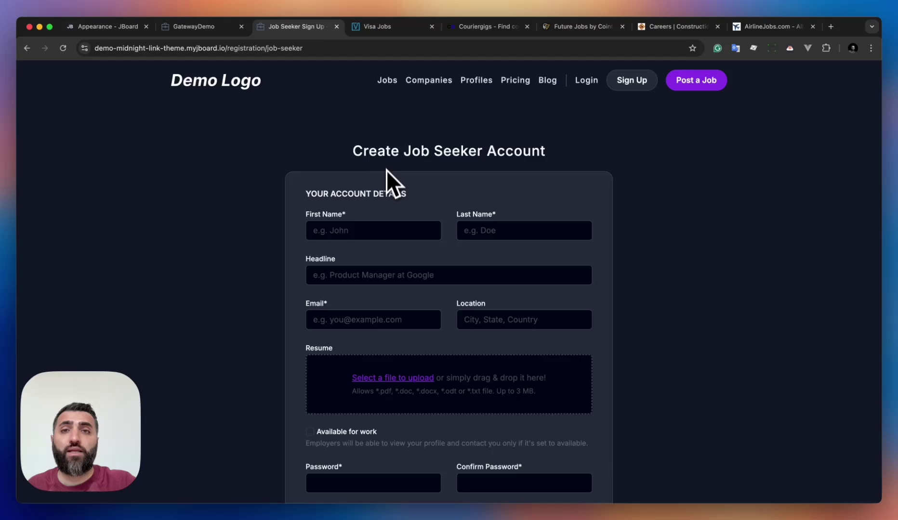
# Switch to the Visa Jobs site and view the top of its homepage.
pyautogui.click(385, 28)
pyautogui.scroll(3, 366, 154)
pyautogui.scroll(2, 363, 150)
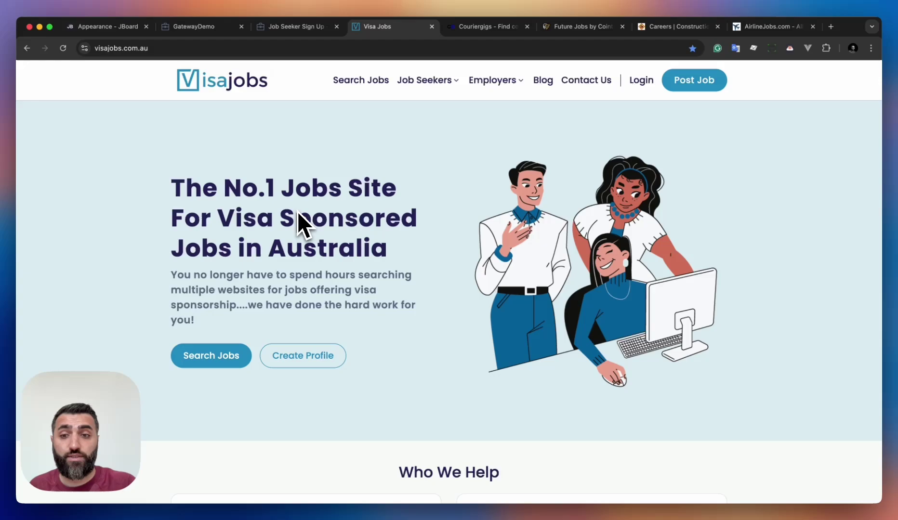
pyautogui.scroll(-4, 297, 211)
pyautogui.scroll(-4, 298, 213)
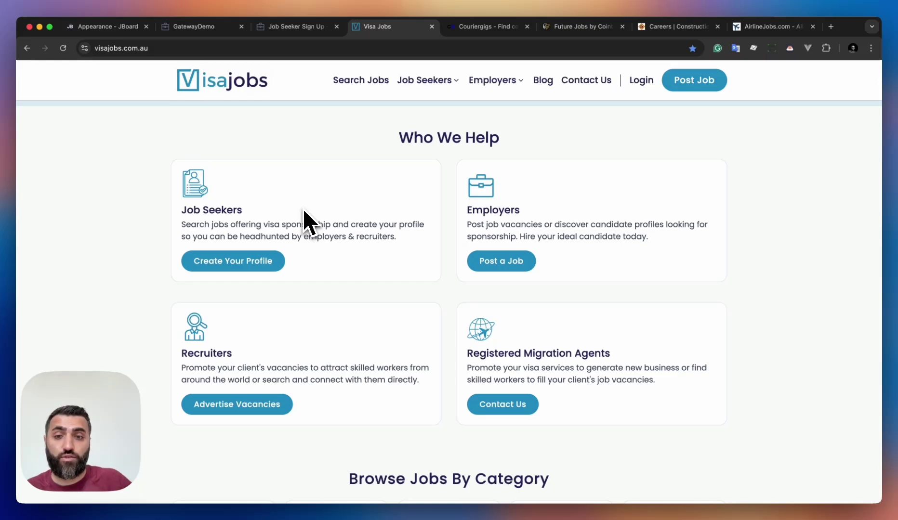
pyautogui.scroll(-5, 308, 223)
pyautogui.scroll(-14, 303, 211)
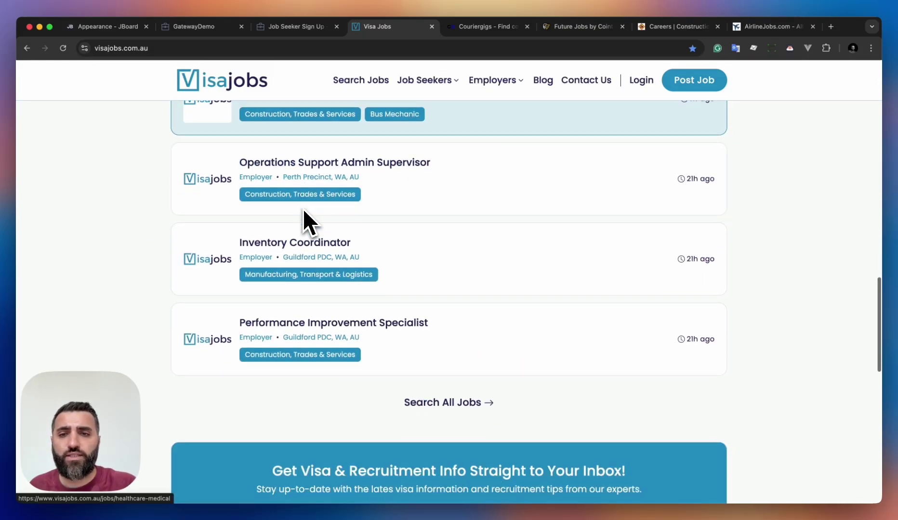
pyautogui.scroll(-4, 303, 211)
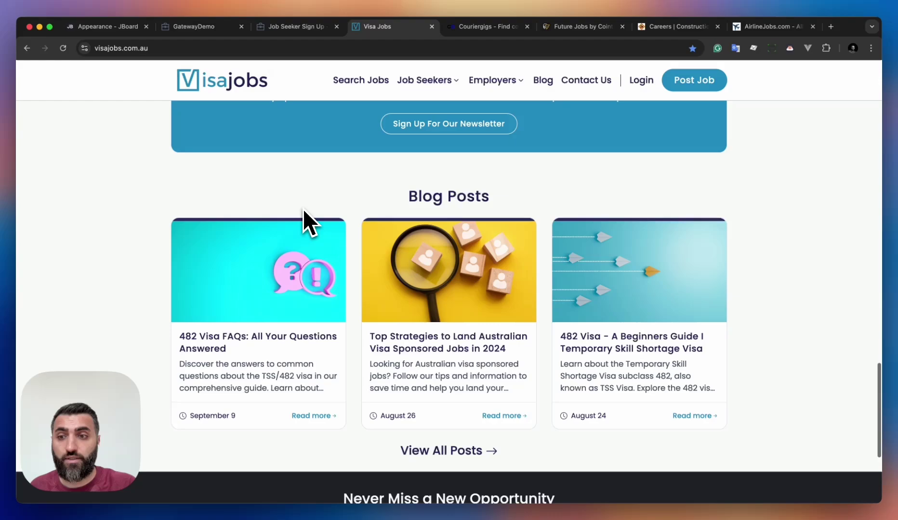
# Switch to Couriergigs and browse its homepage down to Trending Blog Posts.
pyautogui.click(470, 27)
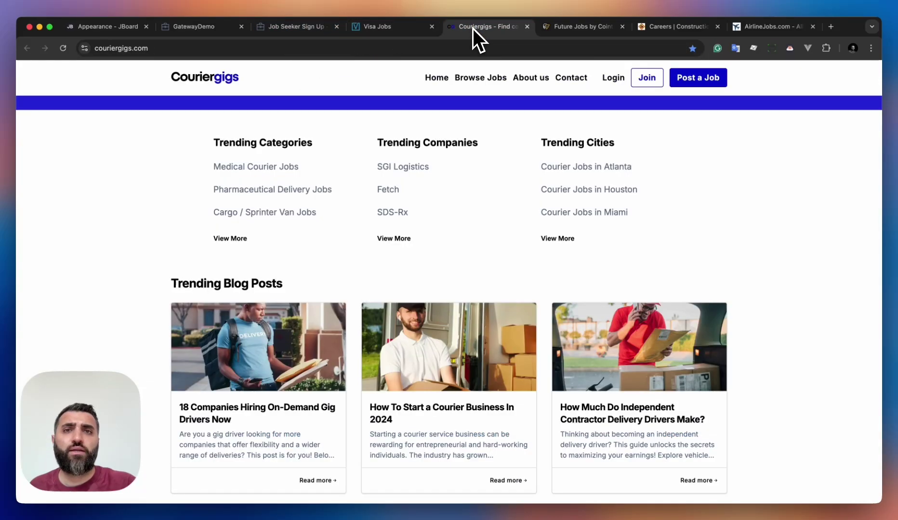
pyautogui.scroll(10, 413, 144)
pyautogui.scroll(2, 407, 157)
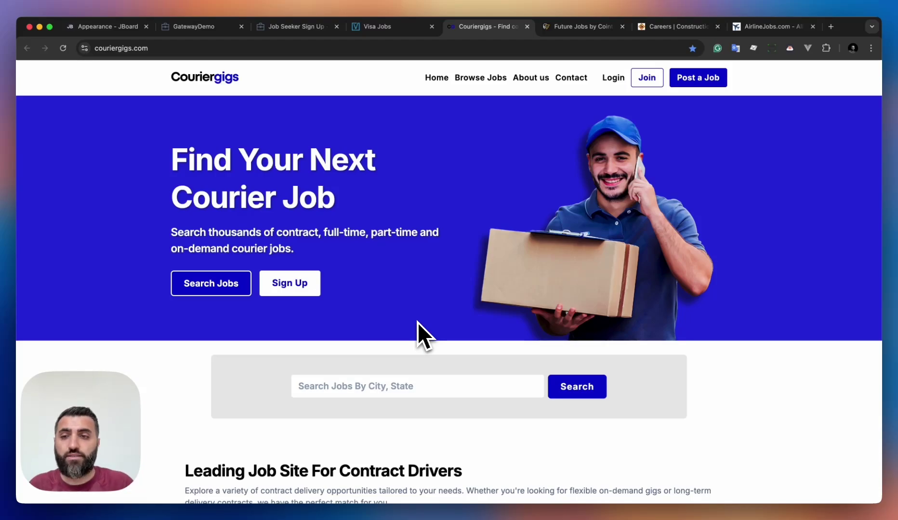
pyautogui.scroll(-10, 417, 322)
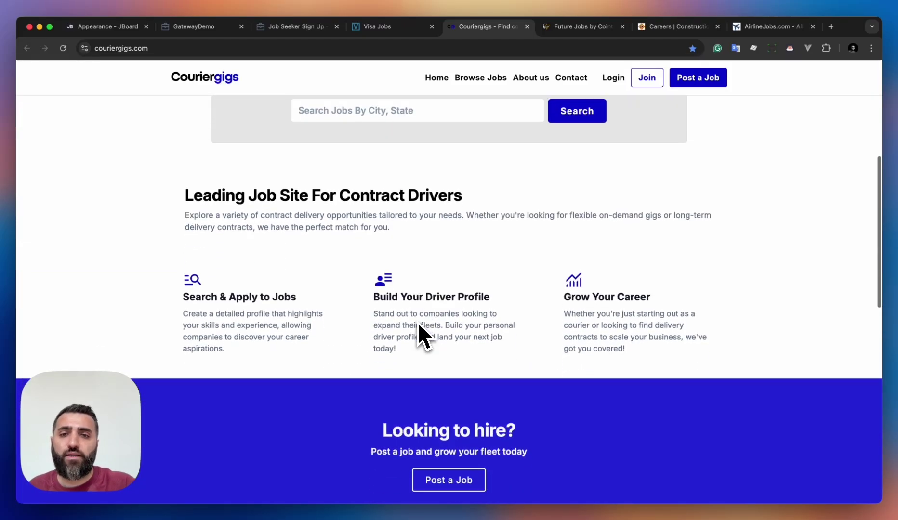
pyautogui.scroll(-6, 417, 322)
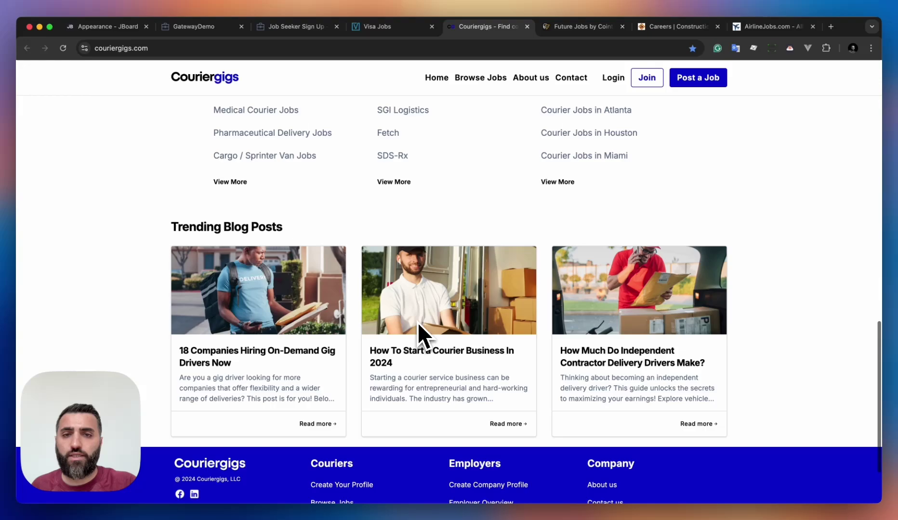
# Look at the black Future Jobs site, then return to the Appearance - JBoard theme builder.
pyautogui.click(563, 28)
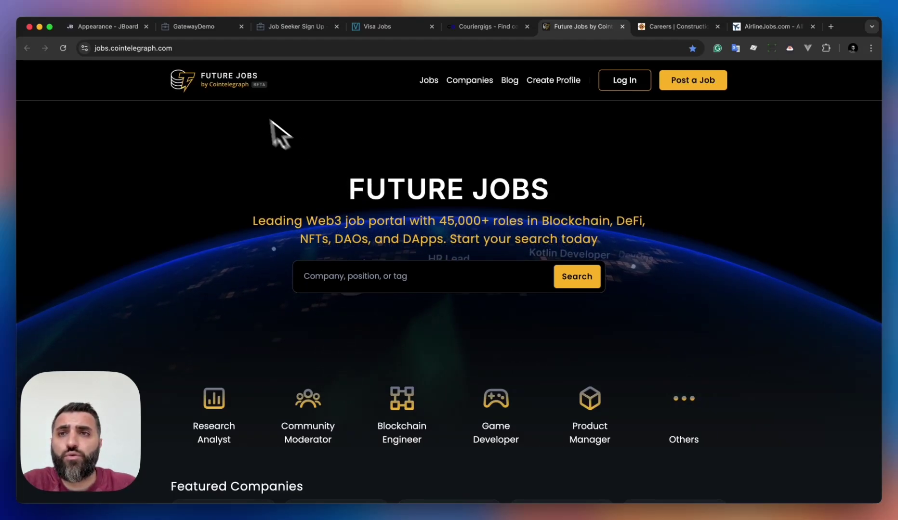
pyautogui.click(114, 28)
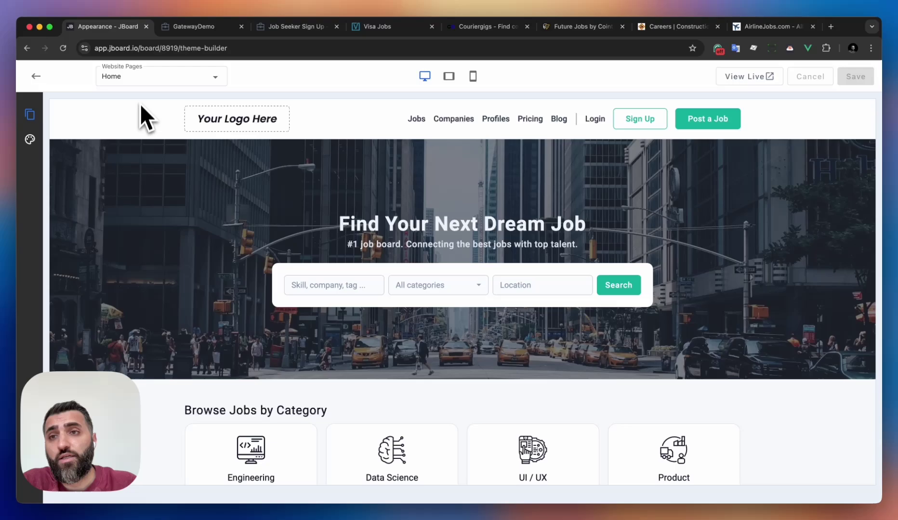
# Review the Website Pages list, keep Home, and select its hero search section.
pyautogui.click(141, 78)
pyautogui.scroll(-1, 145, 115)
pyautogui.scroll(-2, 144, 118)
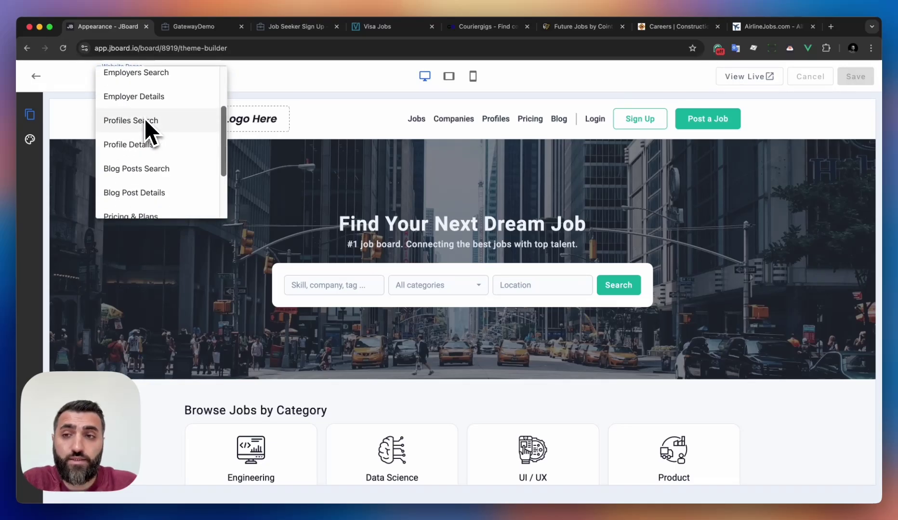
pyautogui.scroll(-2, 145, 118)
pyautogui.scroll(5, 145, 119)
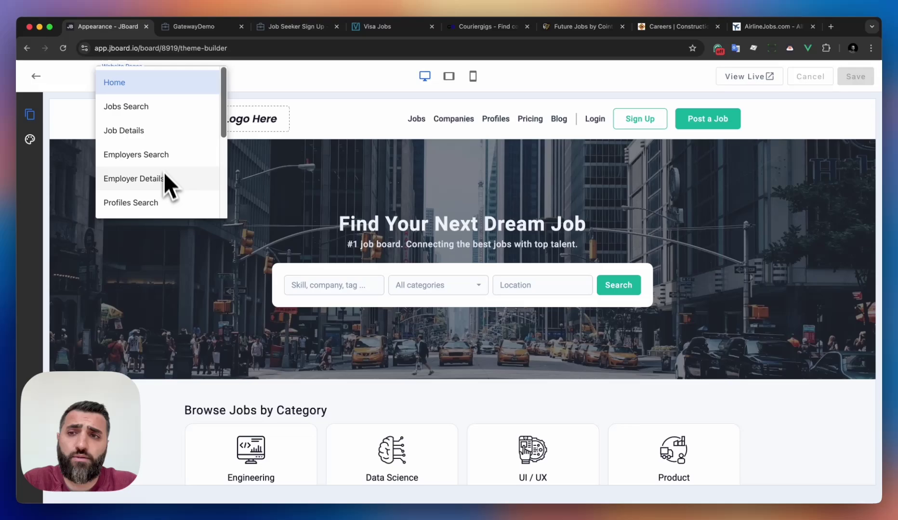
pyautogui.scroll(-5, 164, 178)
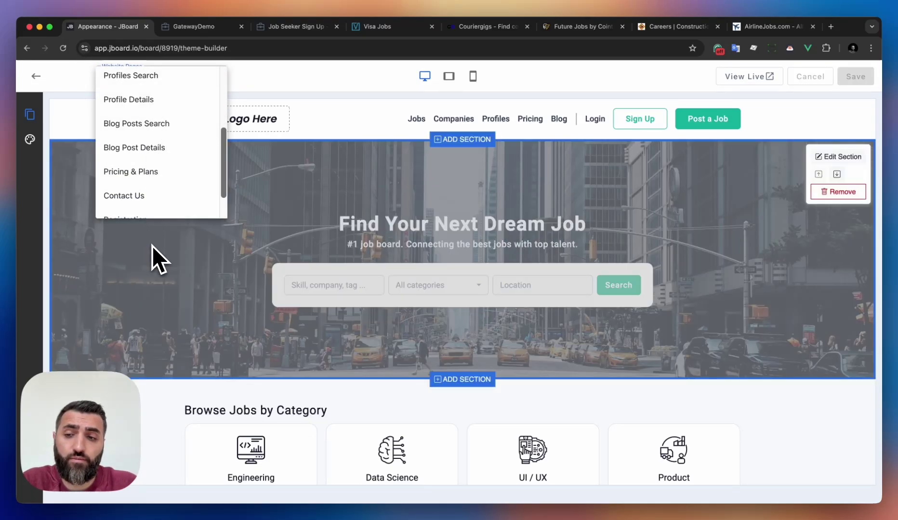
pyautogui.click(153, 235)
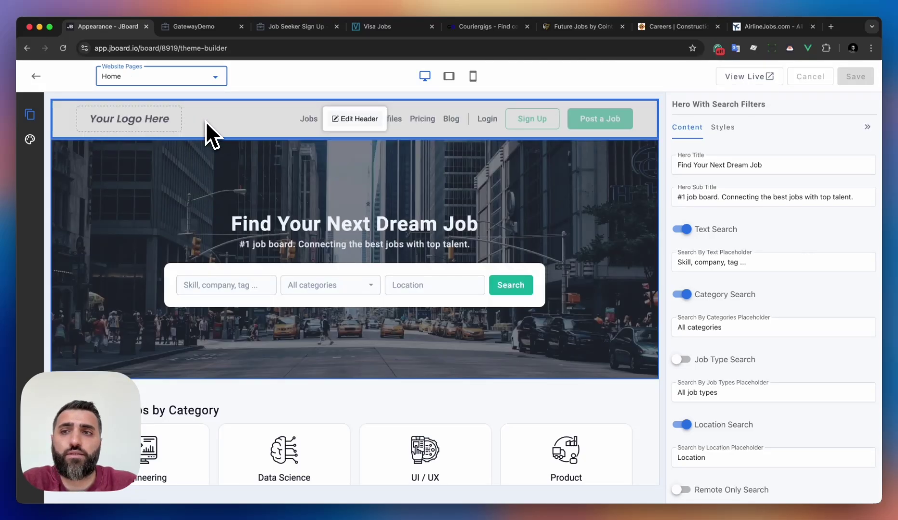
# Set the header menu link colour to white.
pyautogui.click(206, 121)
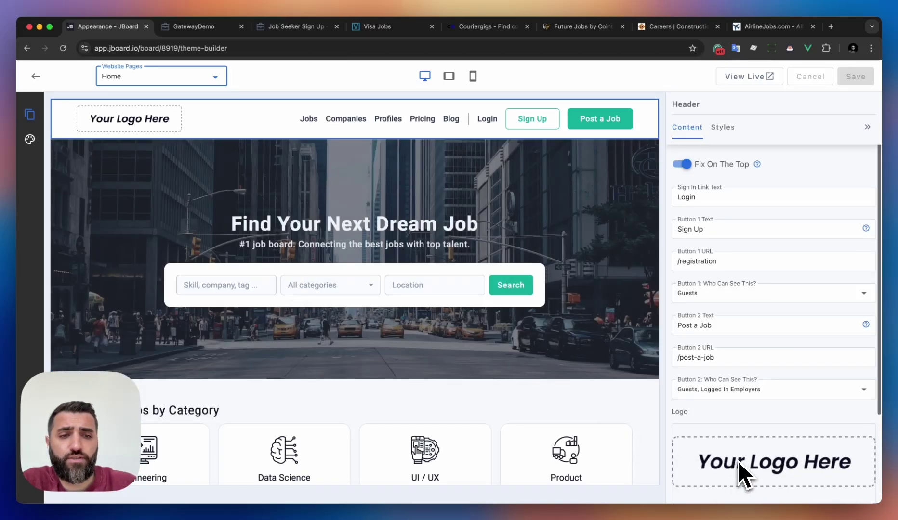
pyautogui.click(732, 135)
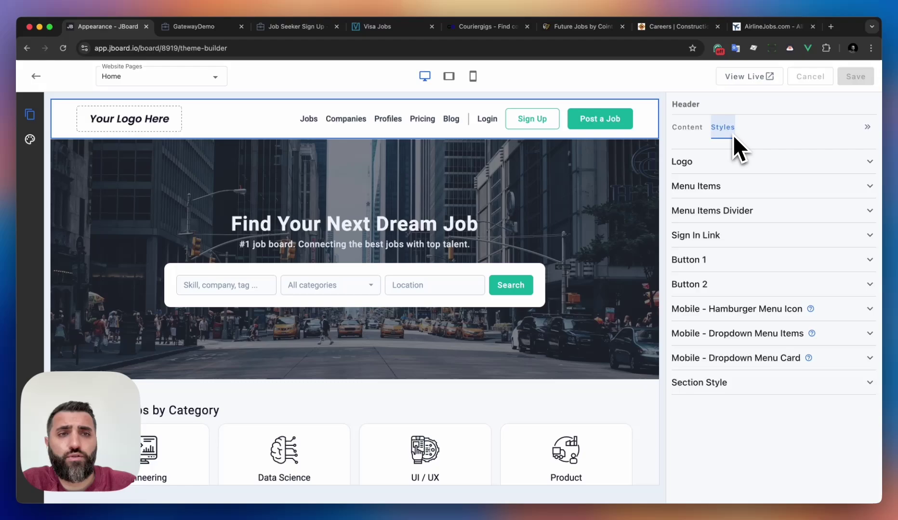
pyautogui.click(720, 188)
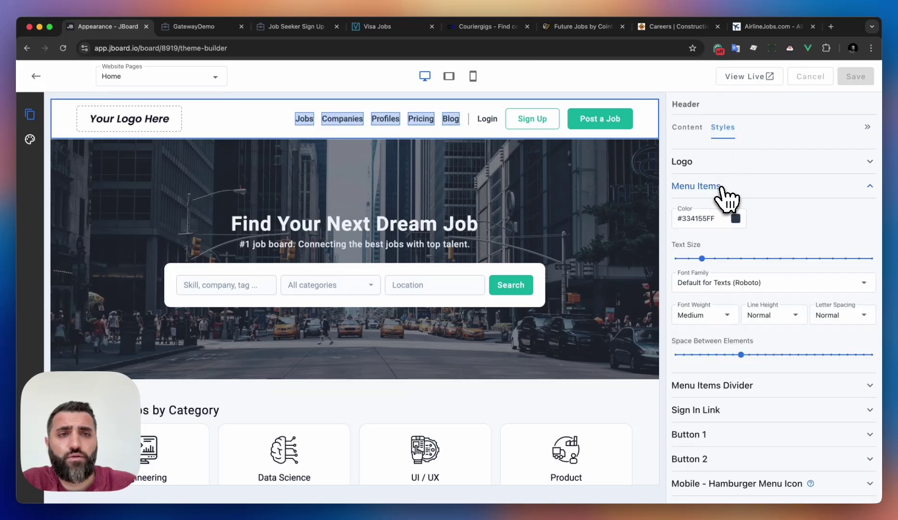
pyautogui.click(735, 222)
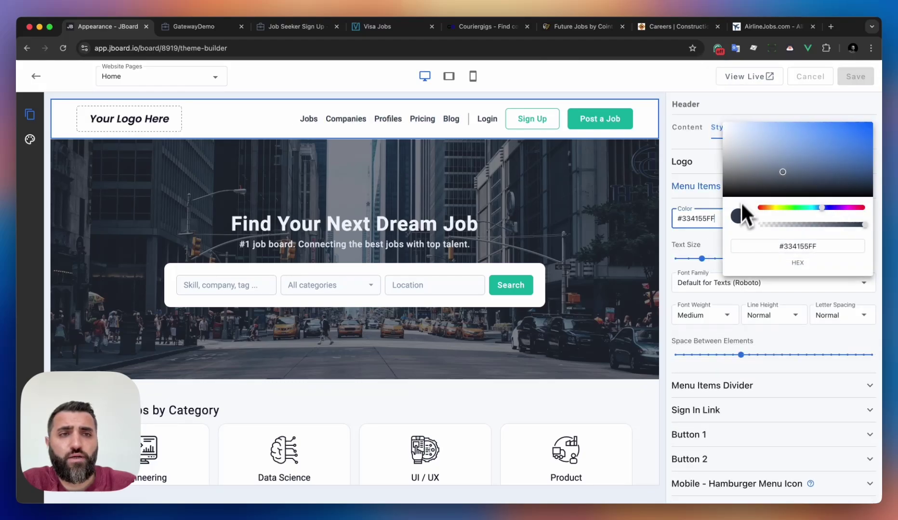
pyautogui.click(723, 126)
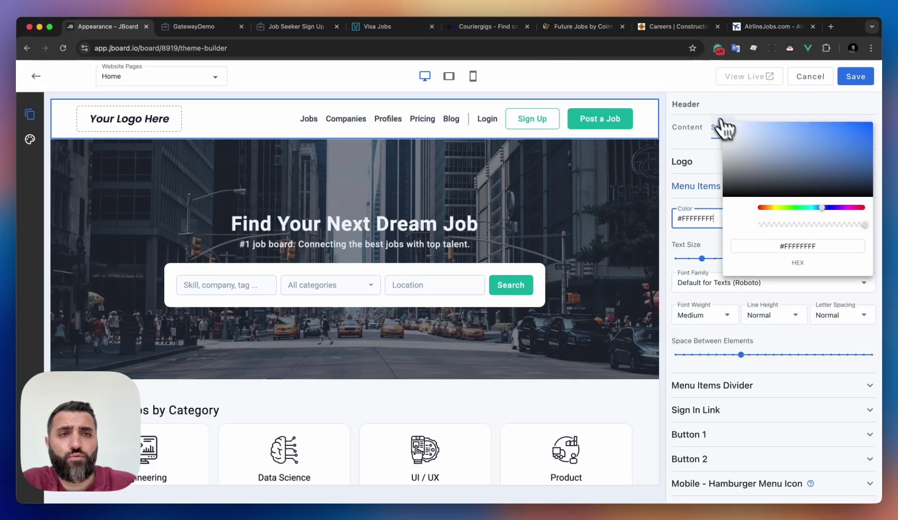
pyautogui.click(691, 199)
# Make the header section border and background black (#000000FF).
pyautogui.scroll(-1, 732, 340)
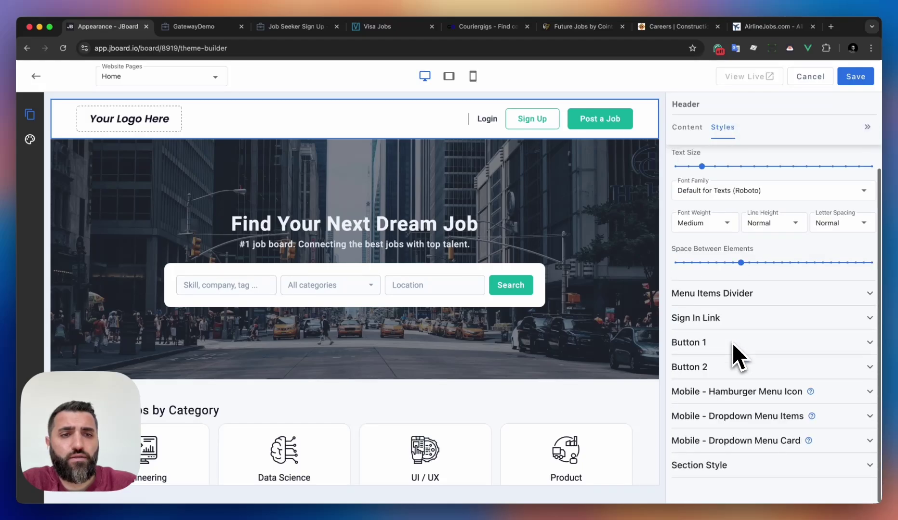
pyautogui.click(705, 466)
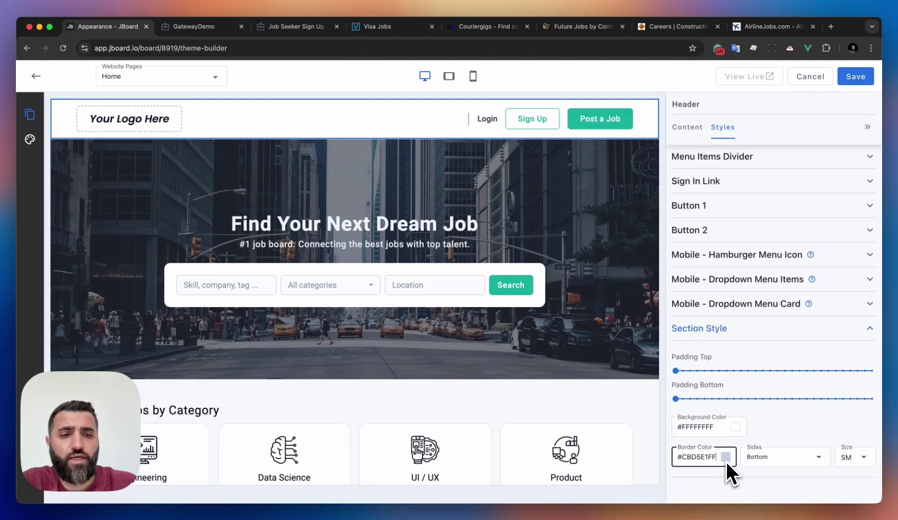
pyautogui.click(725, 457)
pyautogui.moveTo(720, 422); pyautogui.dragTo(695, 457)
pyautogui.click(696, 472)
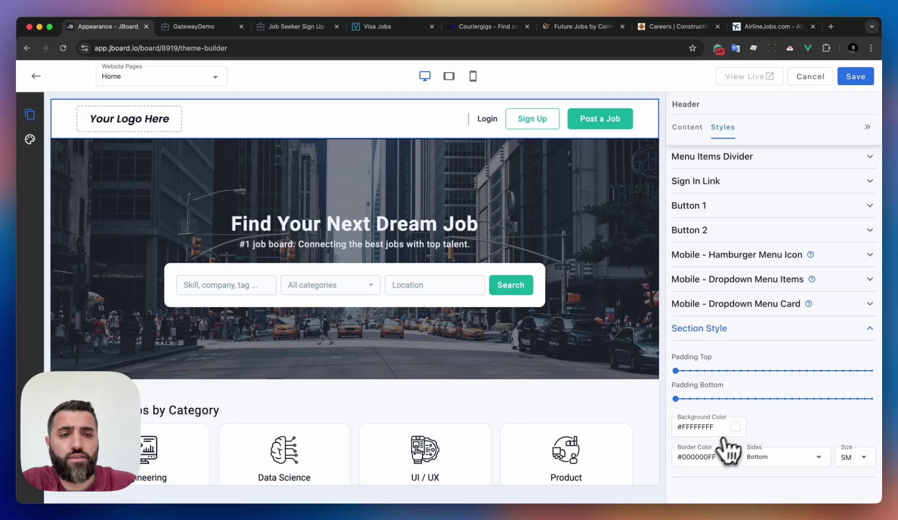
pyautogui.click(735, 426)
pyautogui.moveTo(732, 402); pyautogui.dragTo(703, 450)
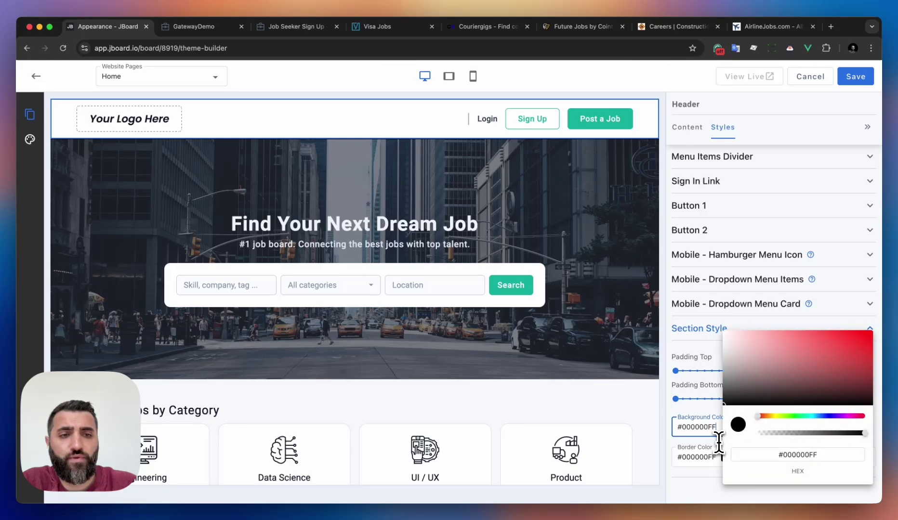
pyautogui.click(699, 407)
# Change the header Login link colour to white.
pyautogui.scroll(5, 744, 307)
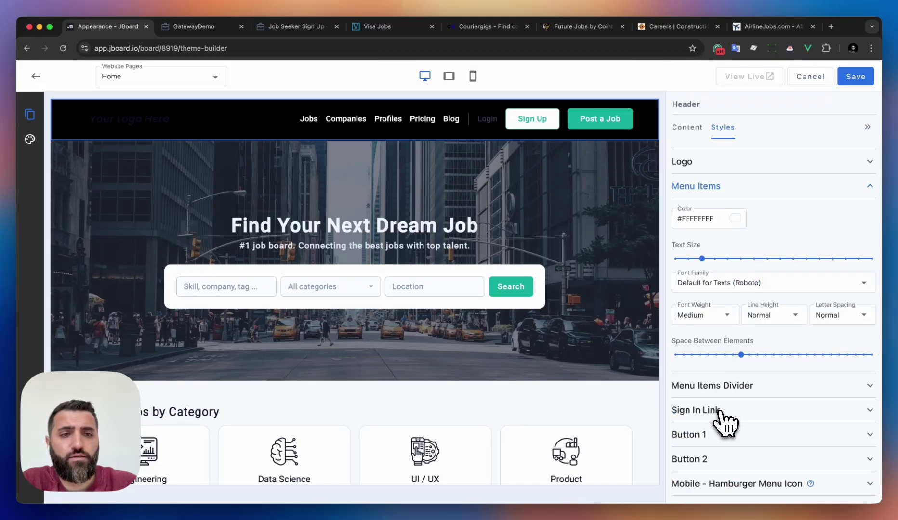
pyautogui.click(720, 412)
pyautogui.scroll(-3, 721, 419)
pyautogui.click(735, 339)
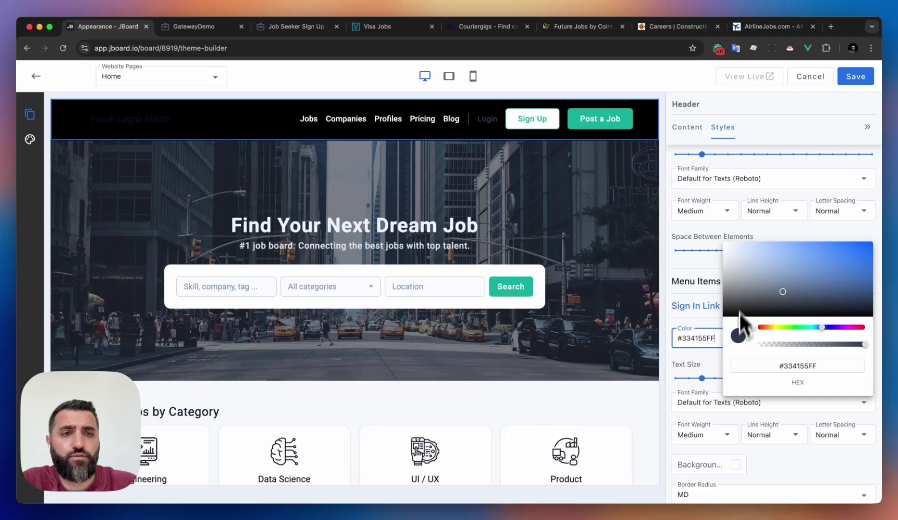
pyautogui.moveTo(740, 313); pyautogui.dragTo(723, 244)
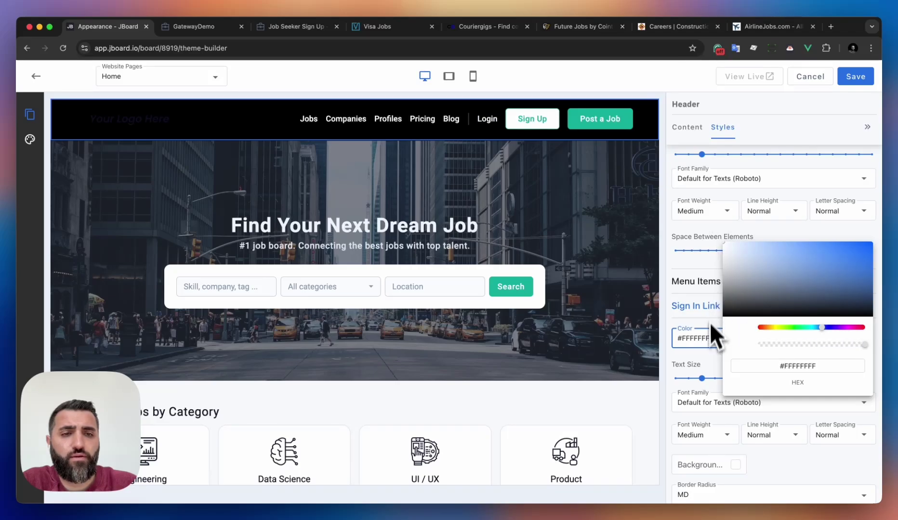
pyautogui.click(705, 360)
# Clear the Sign Up button's white background value, then select the search hero section.
pyautogui.scroll(2, 706, 361)
pyautogui.click(734, 190)
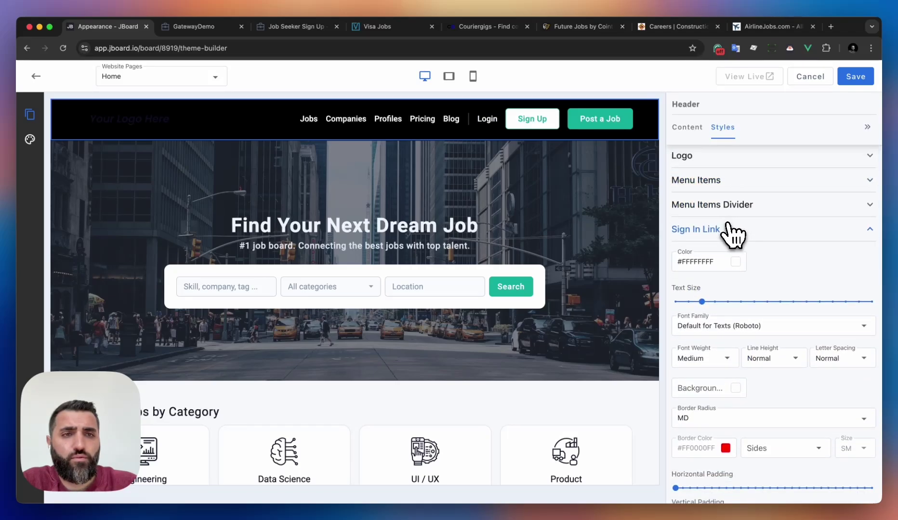
pyautogui.click(729, 226)
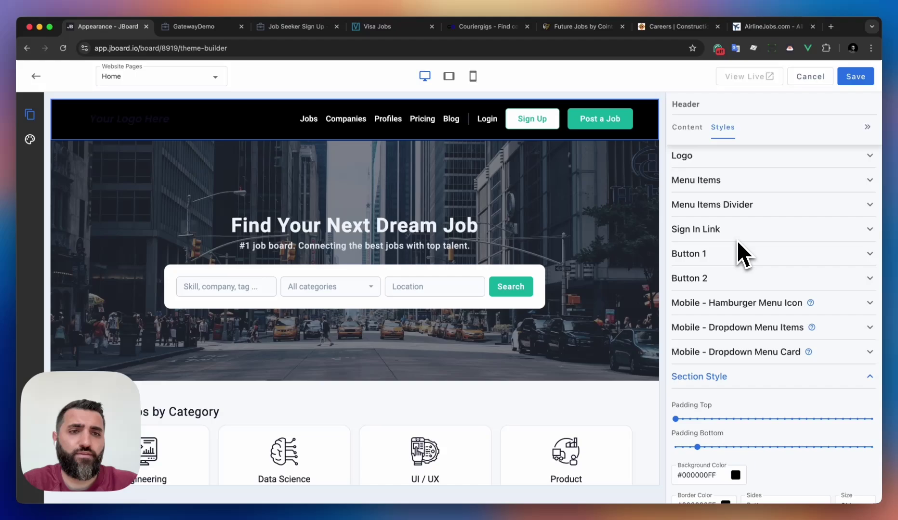
pyautogui.click(711, 254)
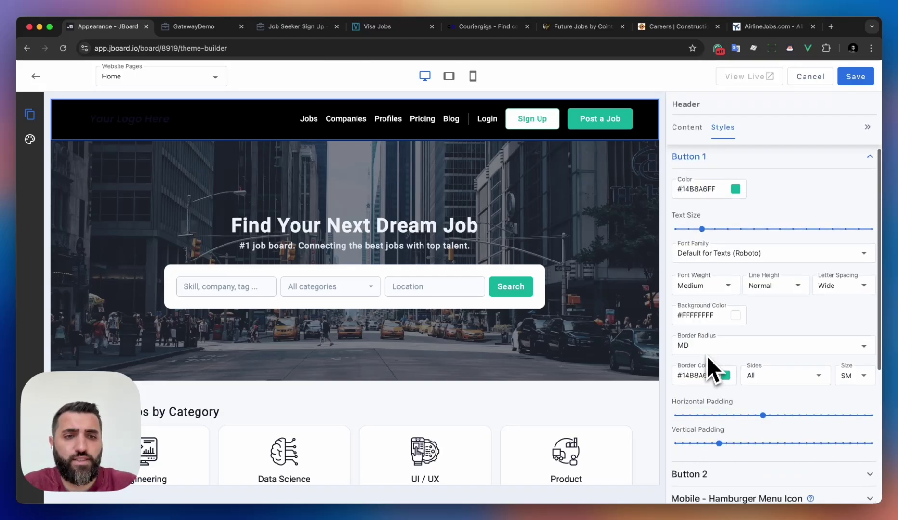
pyautogui.doubleClick(712, 313)
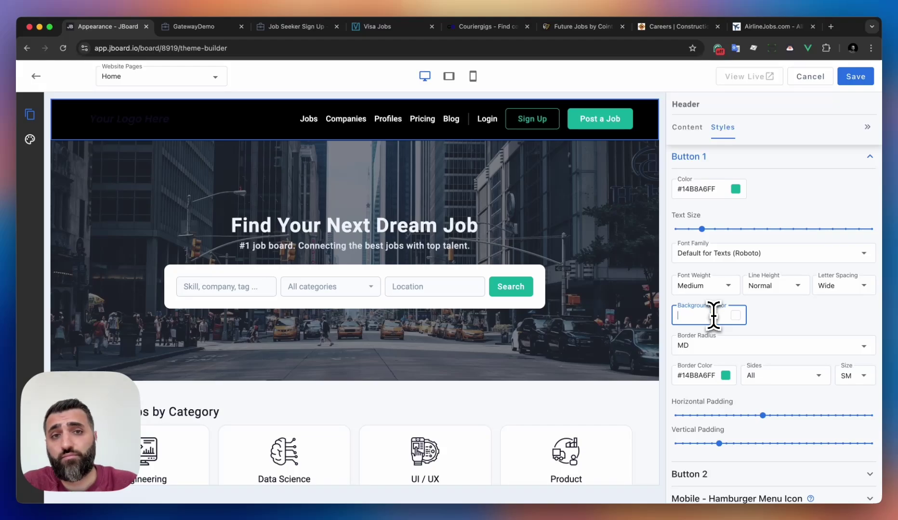
pyautogui.scroll(3, 747, 314)
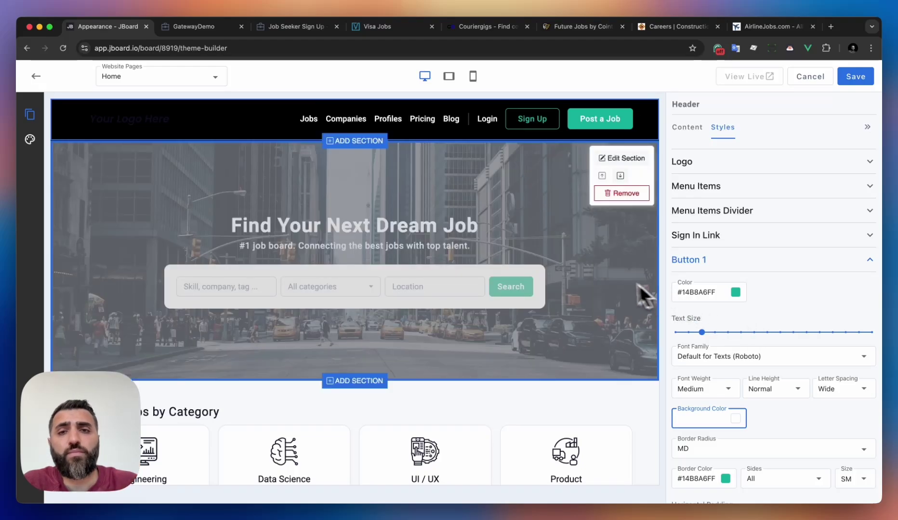
pyautogui.click(613, 279)
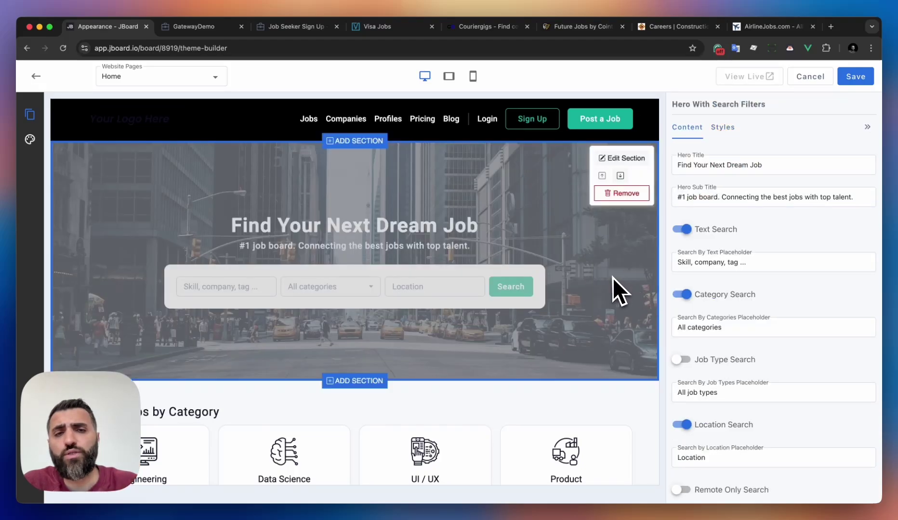
# Delete the search hero, insert Hero With Two CTAs, and begin adding a section below it.
pyautogui.click(629, 202)
pyautogui.click(554, 319)
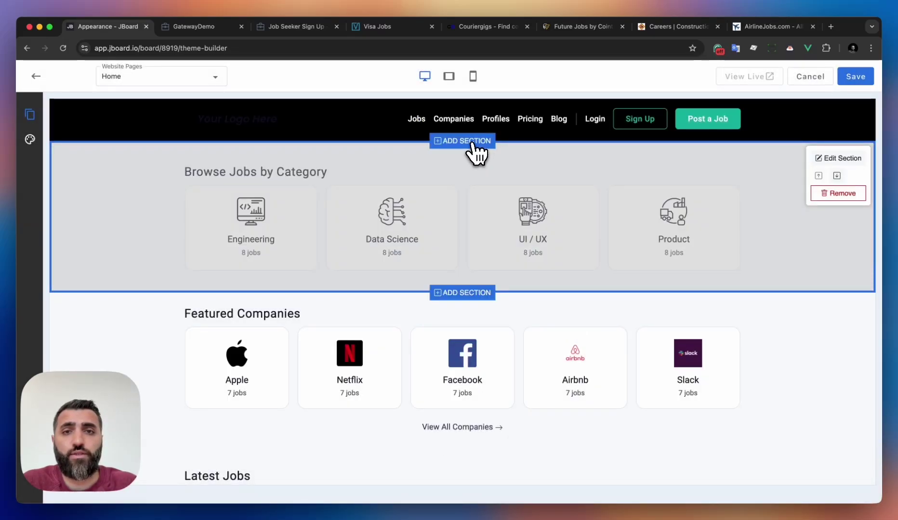
pyautogui.click(465, 141)
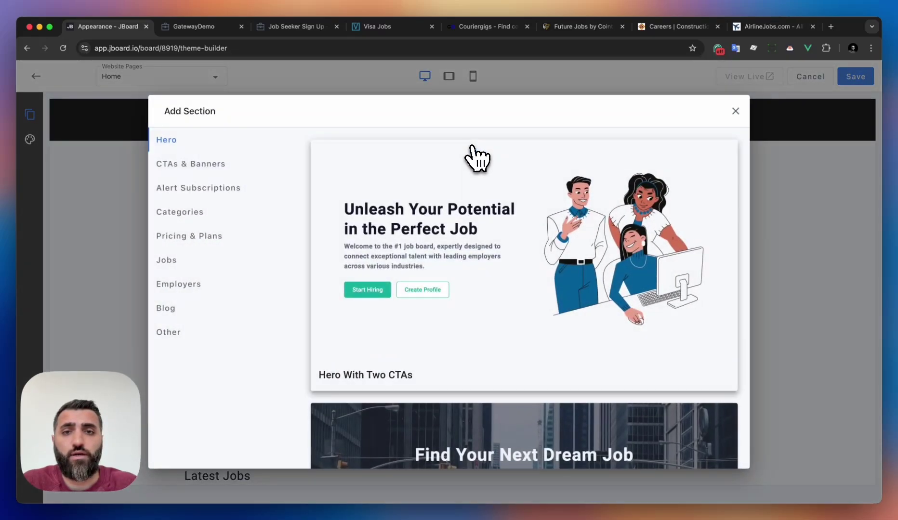
pyautogui.click(456, 266)
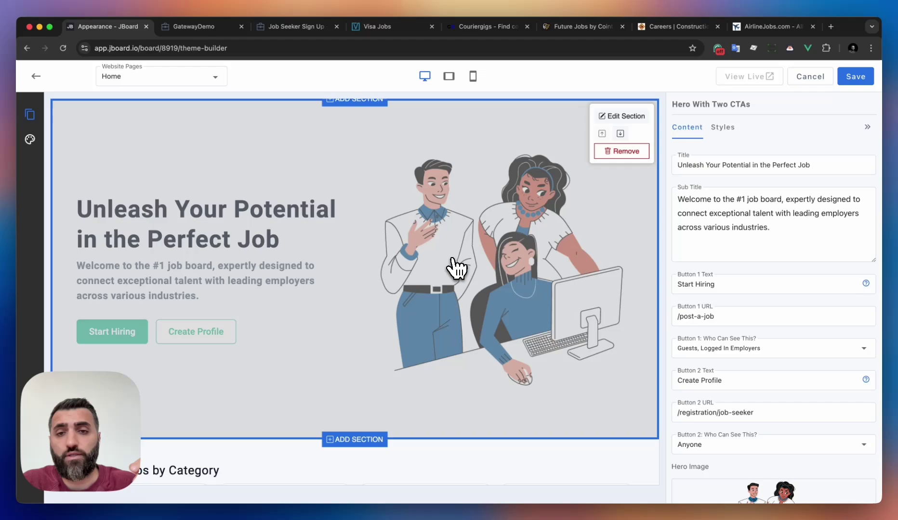
pyautogui.scroll(-3, 456, 267)
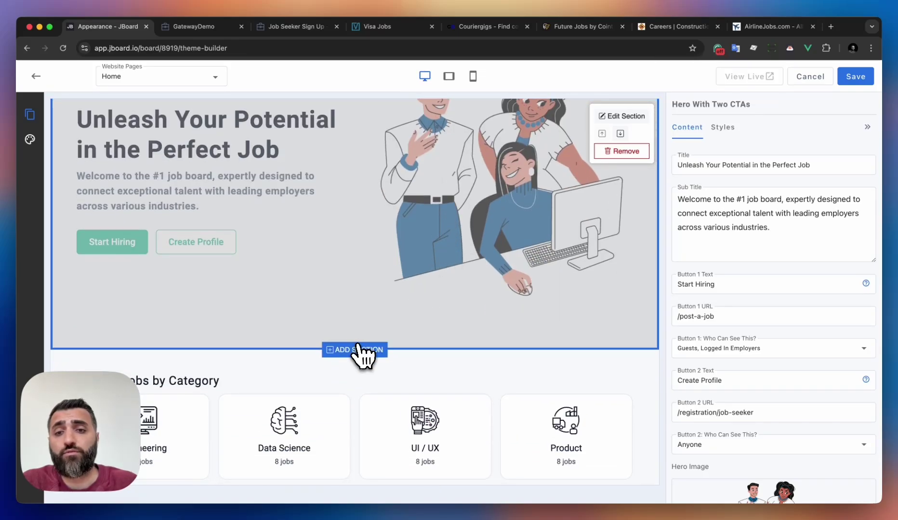
pyautogui.click(356, 350)
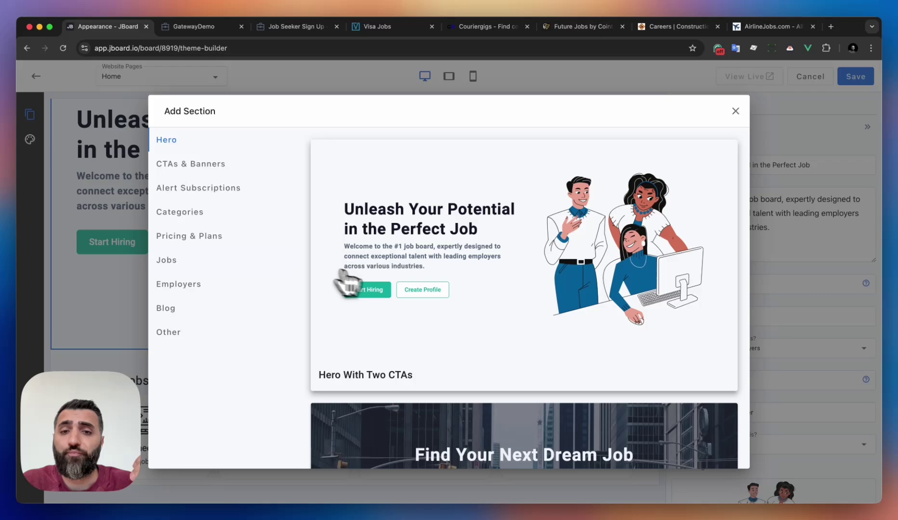
# Insert the Hero With Search Filters section below the two-CTA hero.
pyautogui.scroll(-5, 357, 288)
pyautogui.click(373, 289)
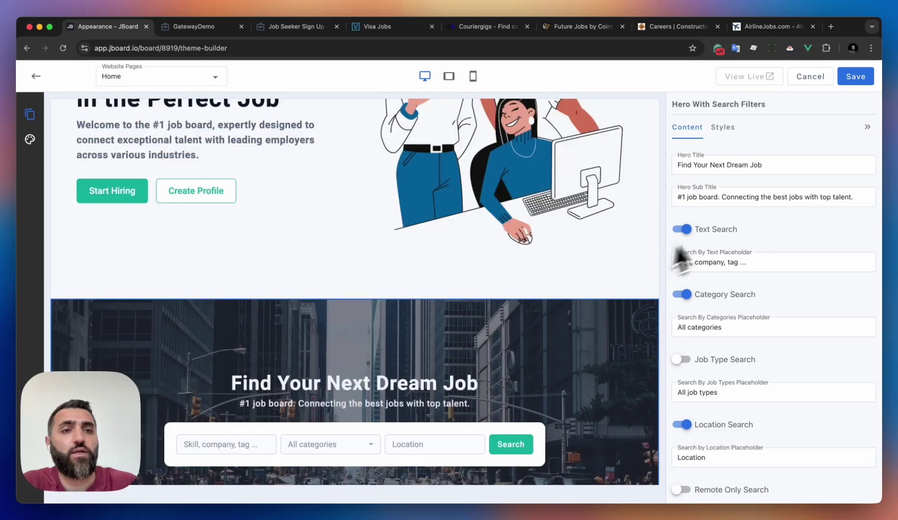
pyautogui.click(722, 128)
pyautogui.click(613, 361)
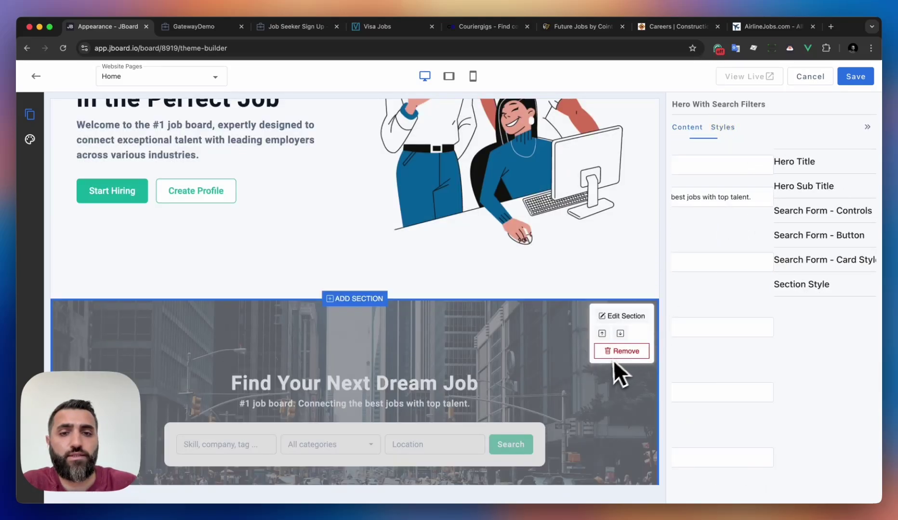
pyautogui.click(723, 128)
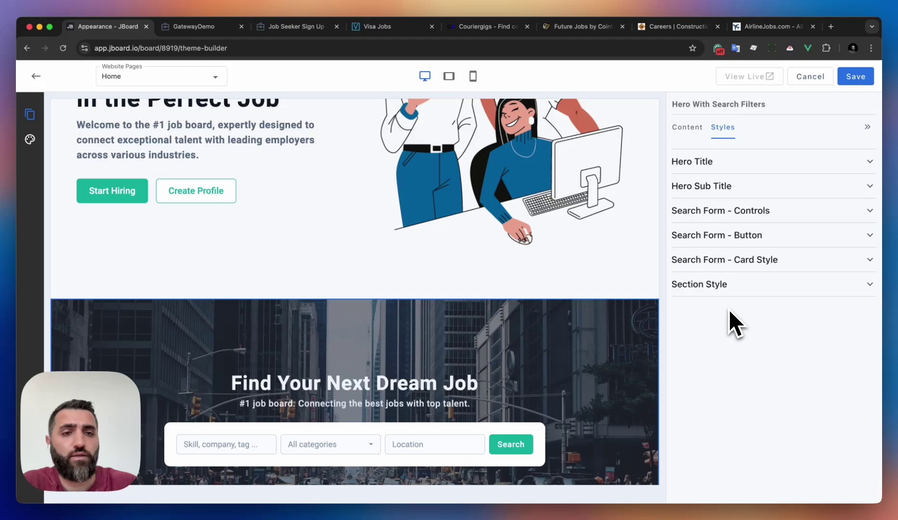
# Remove the search hero's city background image and reduce its top and bottom padding.
pyautogui.click(735, 285)
pyautogui.click(858, 387)
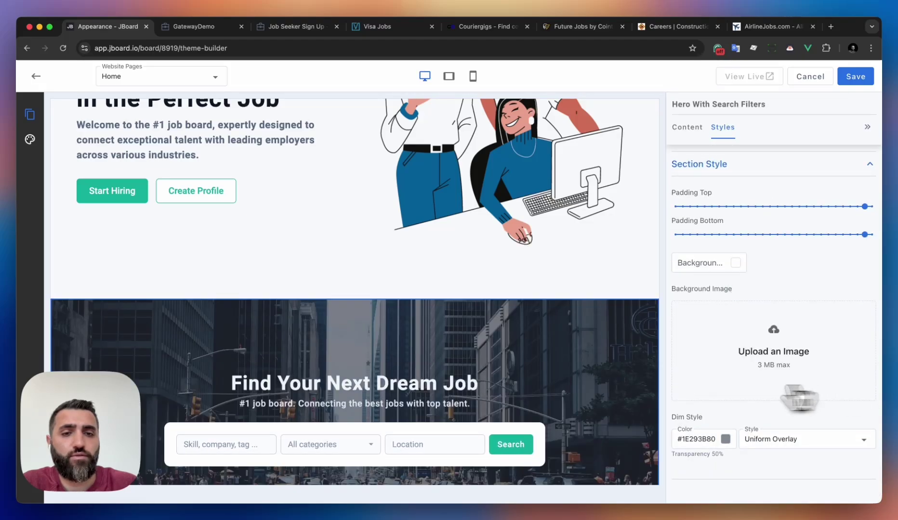
pyautogui.scroll(-2, 641, 398)
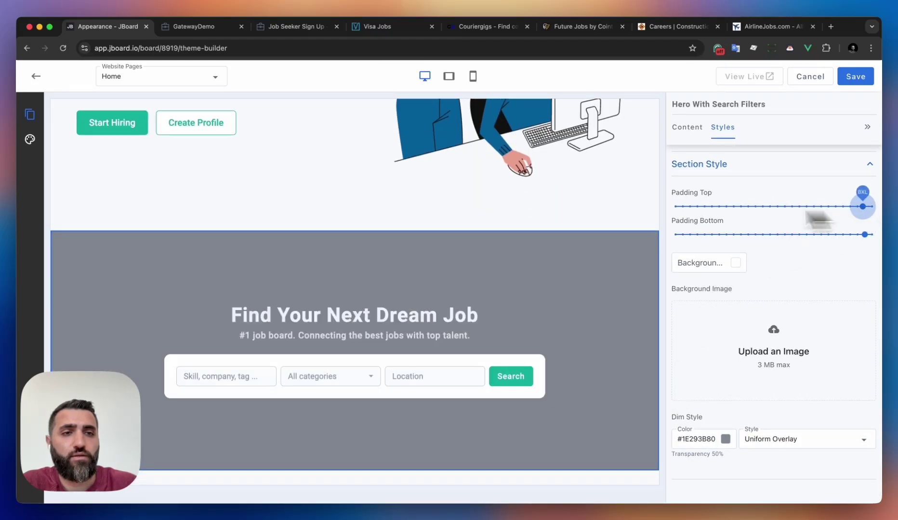
pyautogui.moveTo(864, 206); pyautogui.dragTo(734, 208)
pyautogui.moveTo(842, 240); pyautogui.dragTo(749, 231)
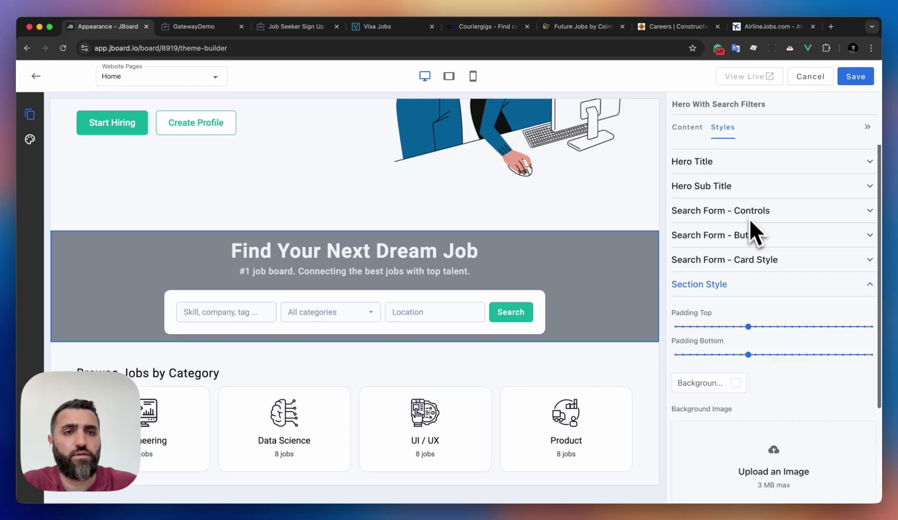
# Delete the search hero's subtitle text.
pyautogui.click(689, 127)
pyautogui.tripleClick(711, 195)
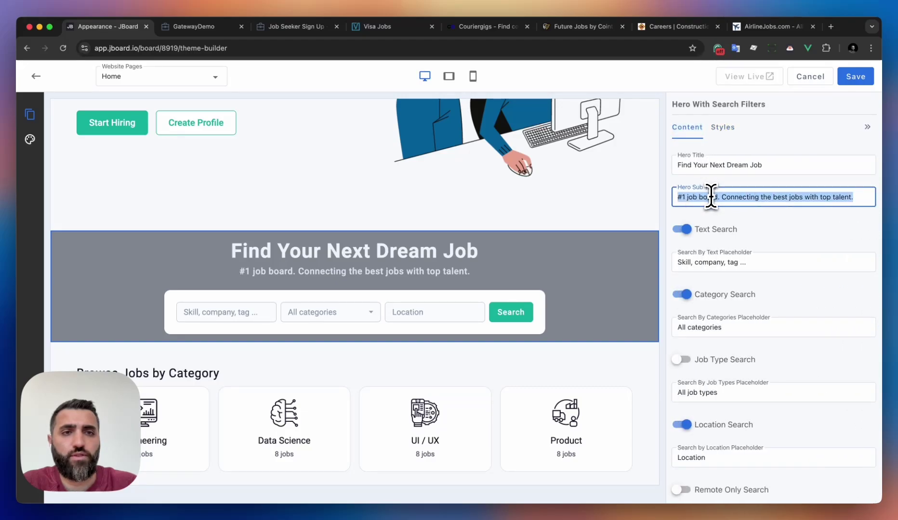
pyautogui.press('BackSpace')
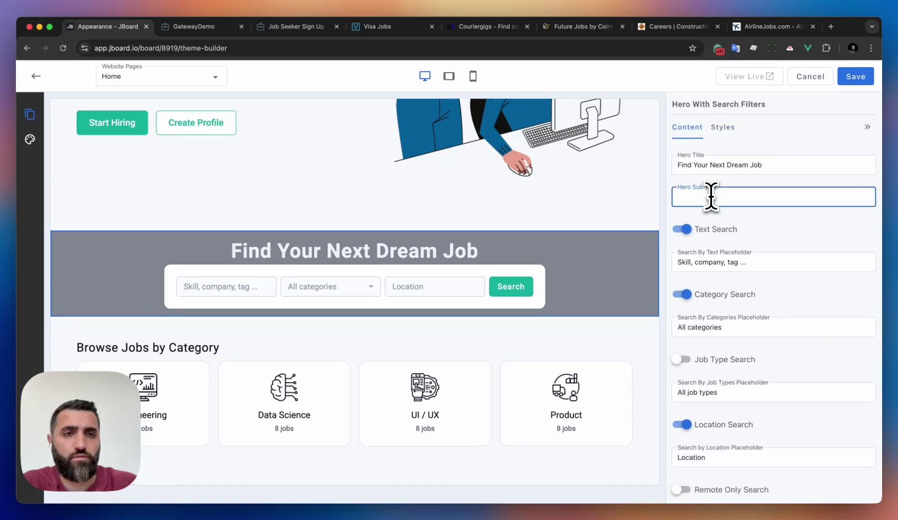
# Set the hero title text size to 6XL and increase its bottom padding slightly.
pyautogui.click(725, 130)
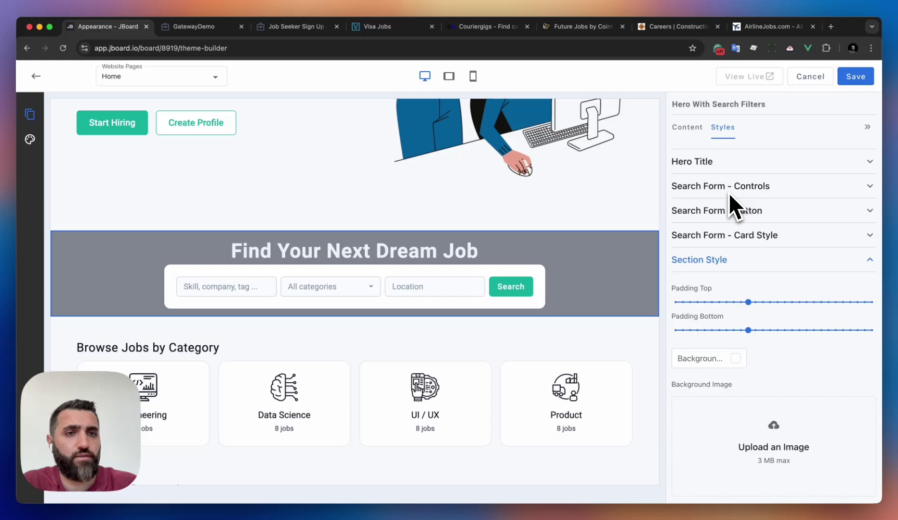
pyautogui.click(728, 169)
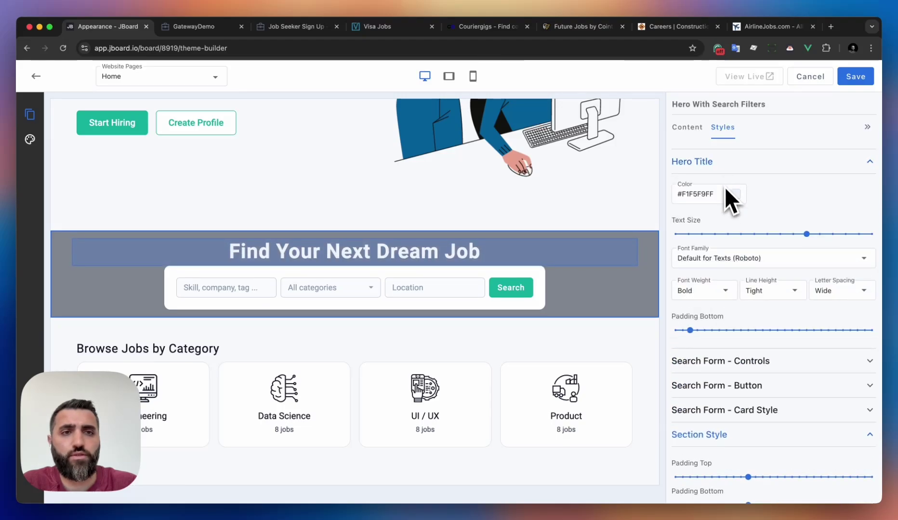
pyautogui.click(792, 239)
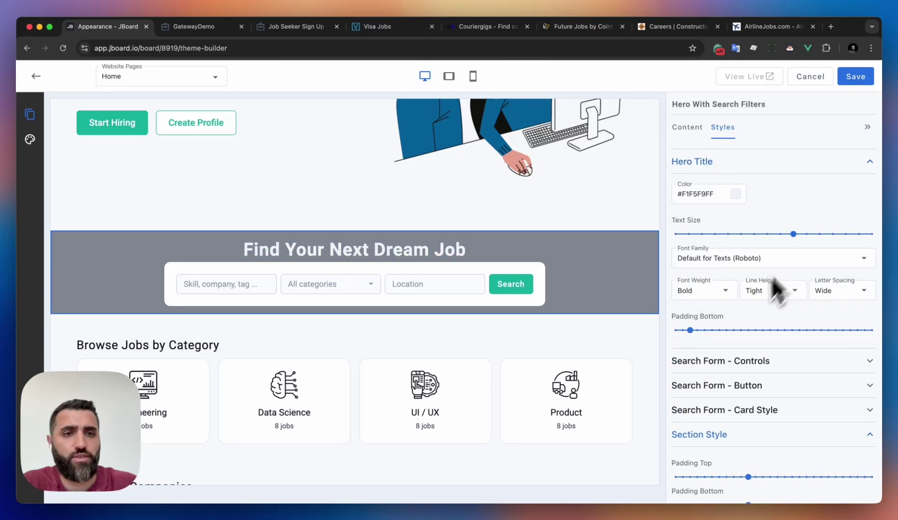
pyautogui.click(719, 335)
pyautogui.scroll(-3, 725, 336)
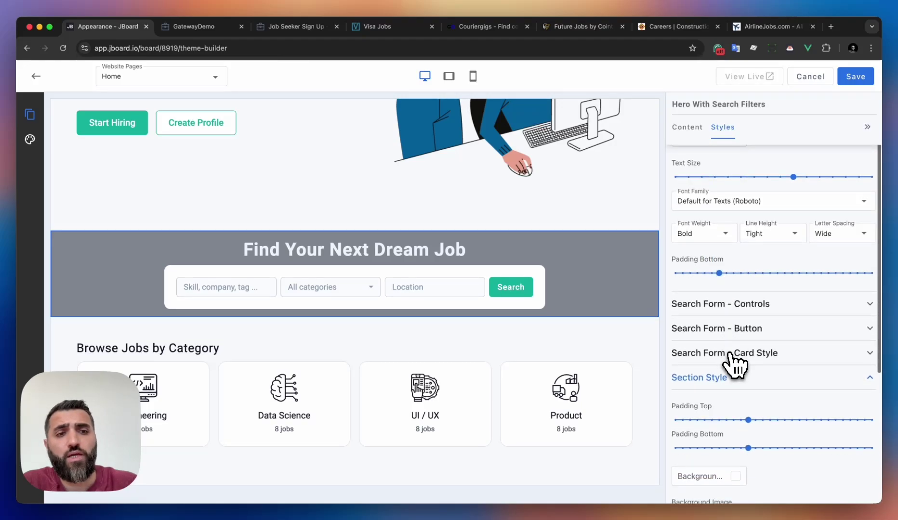
pyautogui.click(730, 356)
# Clear the white Background Color of the search form card.
pyautogui.scroll(-5, 729, 376)
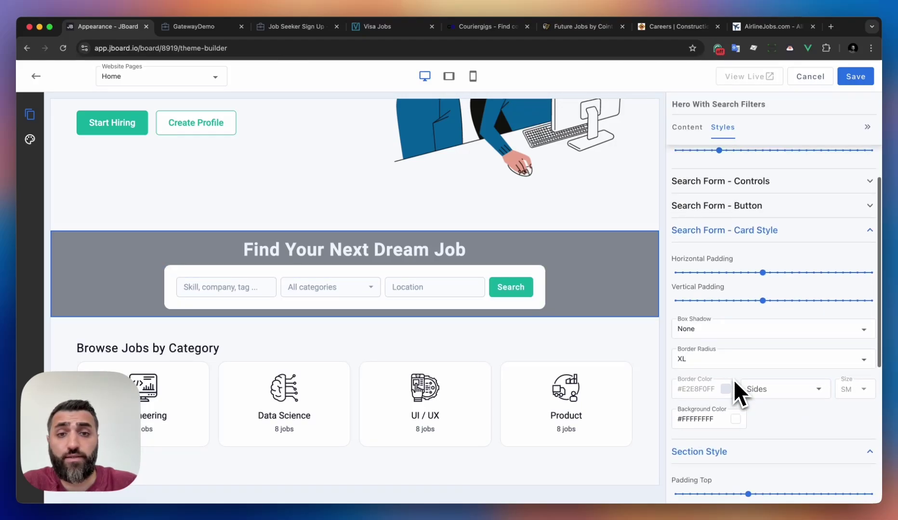
pyautogui.scroll(-1, 735, 381)
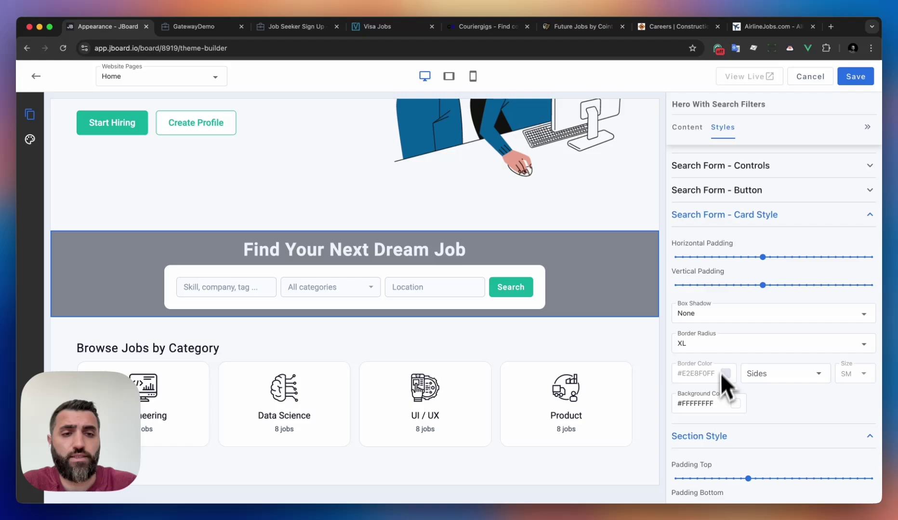
pyautogui.tripleClick(698, 404)
pyautogui.press('BackSpace')
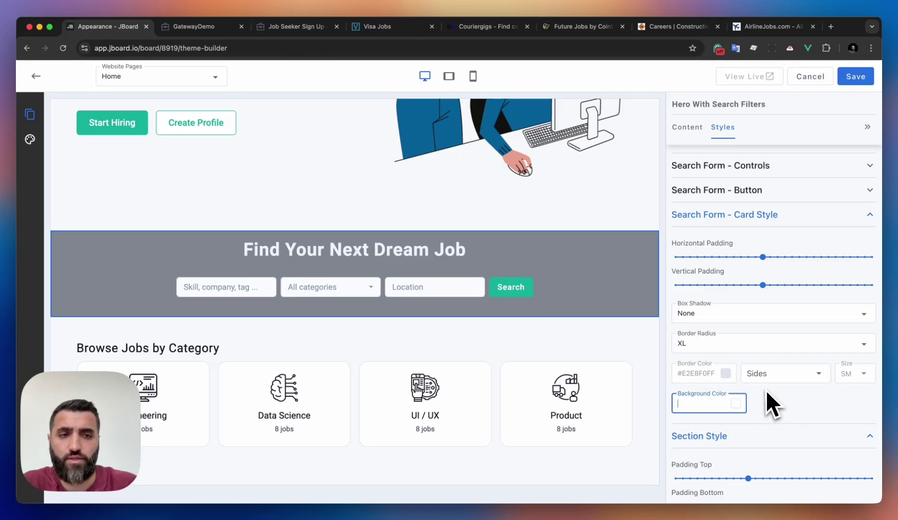
# Widen the search fields via the Search Form - Controls settings.
pyautogui.scroll(5, 762, 270)
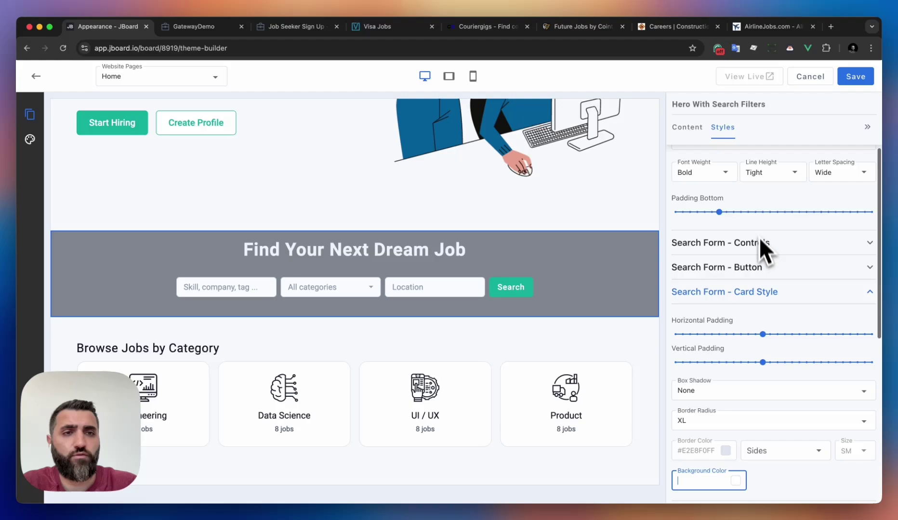
pyautogui.click(760, 243)
pyautogui.scroll(-3, 758, 306)
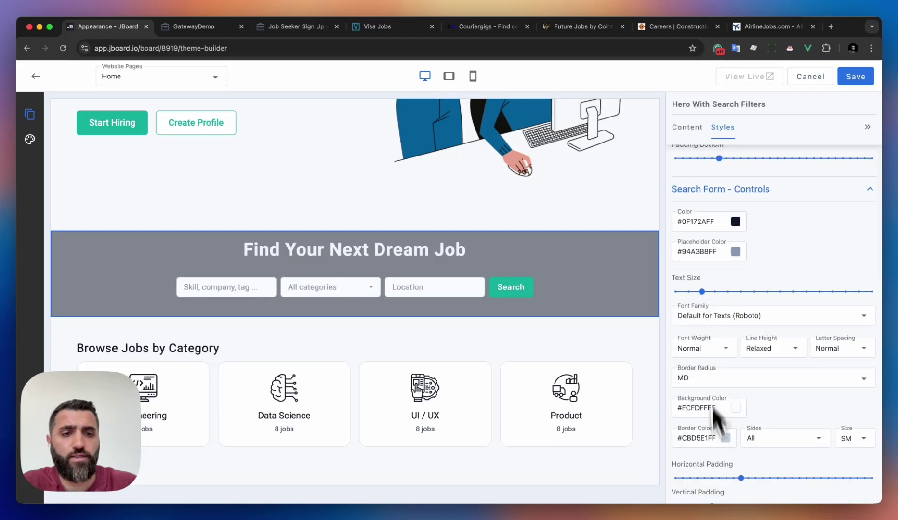
pyautogui.scroll(-3, 740, 478)
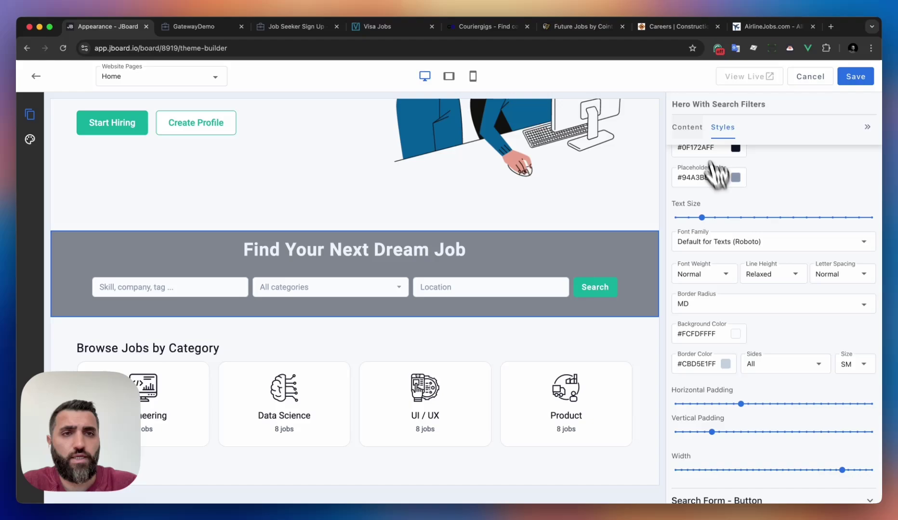
# Turn off Category Search in the hero search and save the homepage.
pyautogui.click(692, 128)
pyautogui.scroll(5, 713, 267)
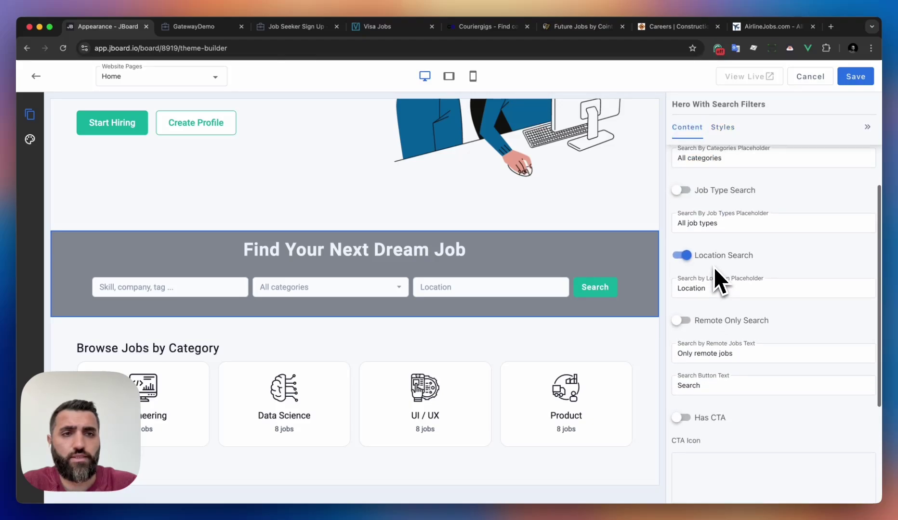
pyautogui.click(722, 191)
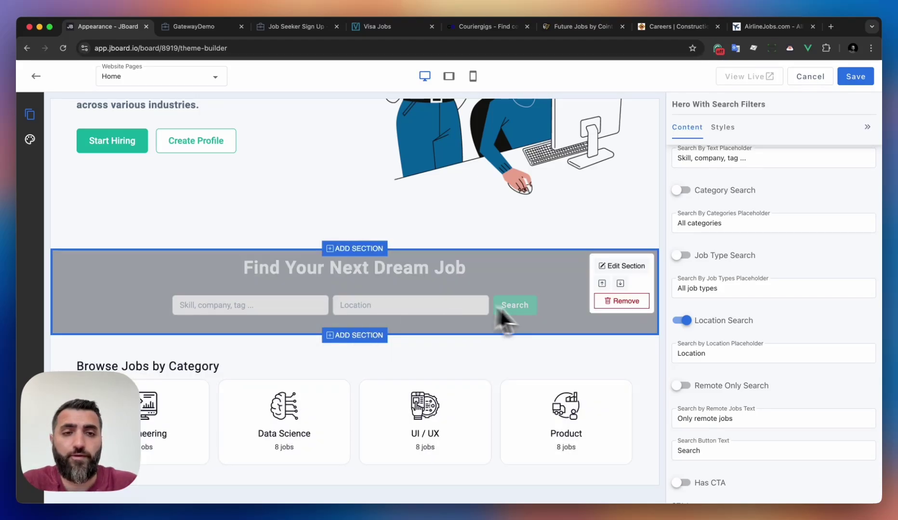
pyautogui.click(853, 77)
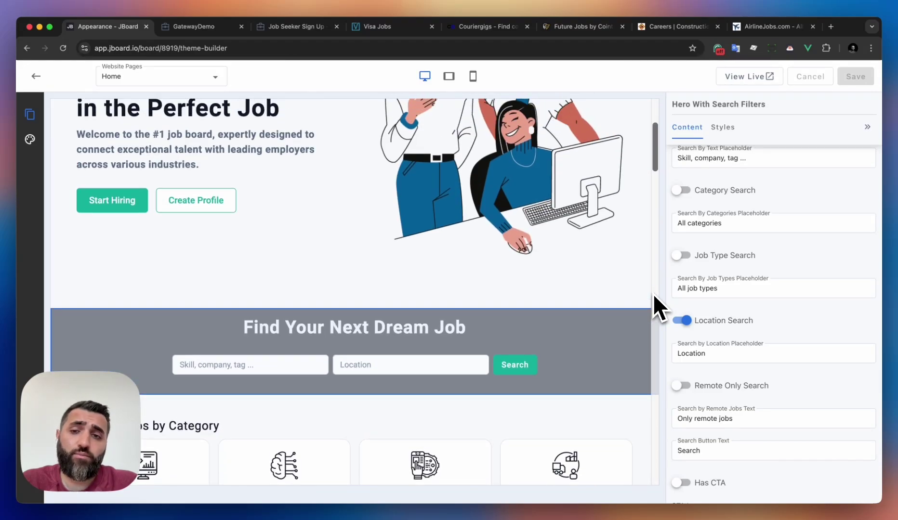
# Scroll through the live GatewayDemo homepage, then go back to the Appearance - JBoard tab.
pyautogui.click(766, 77)
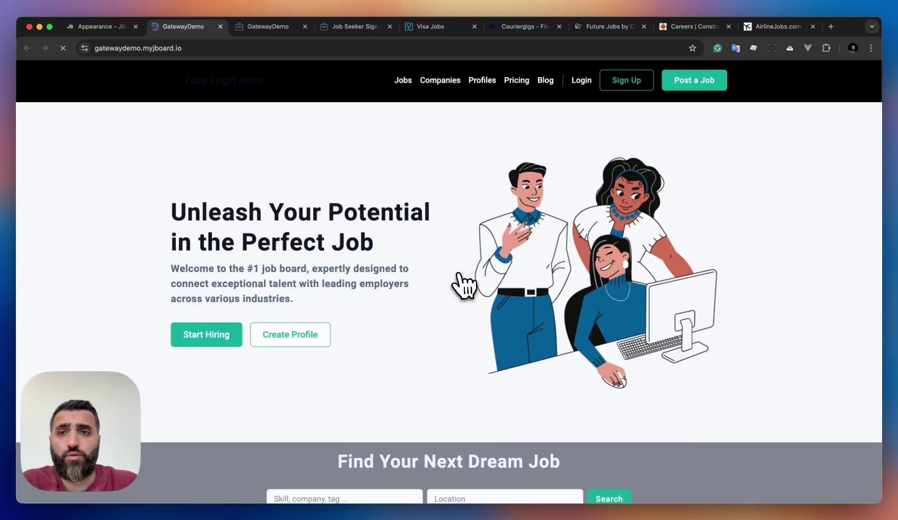
pyautogui.scroll(-7, 463, 284)
pyautogui.scroll(-2, 463, 285)
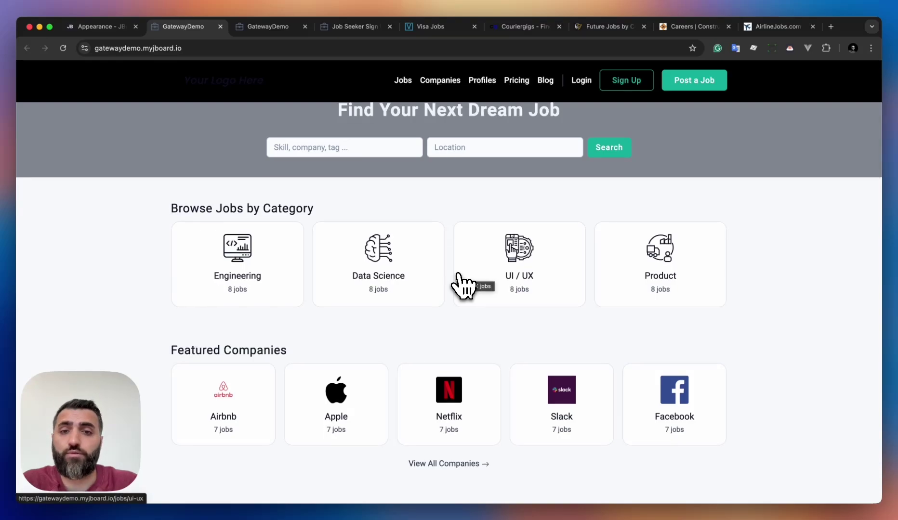
pyautogui.scroll(4, 279, 202)
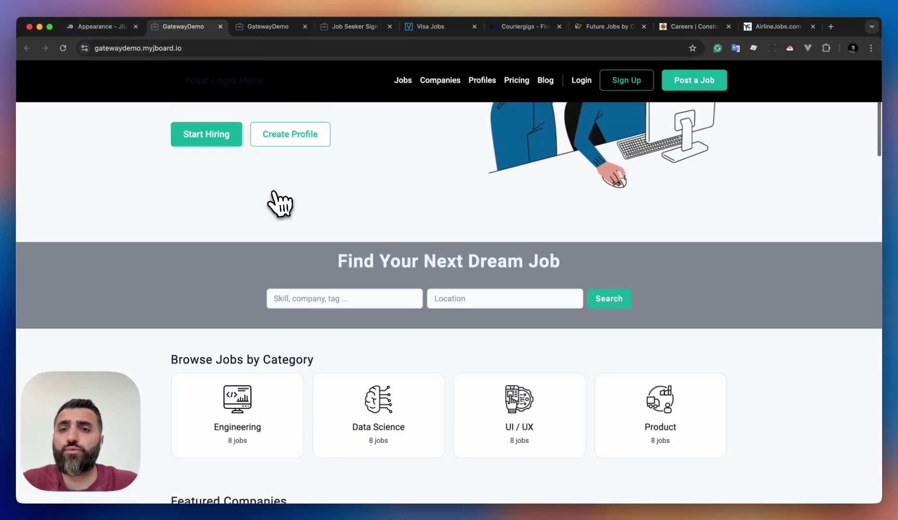
pyautogui.scroll(3, 275, 193)
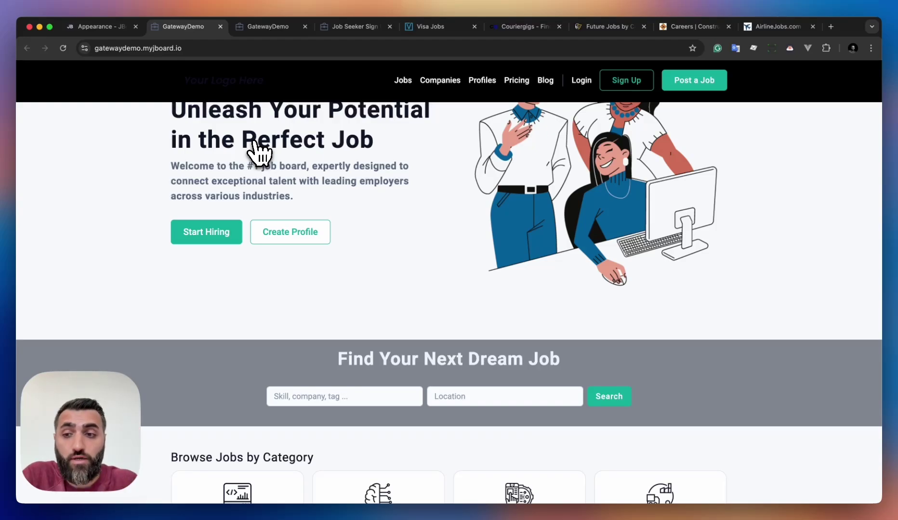
pyautogui.click(121, 29)
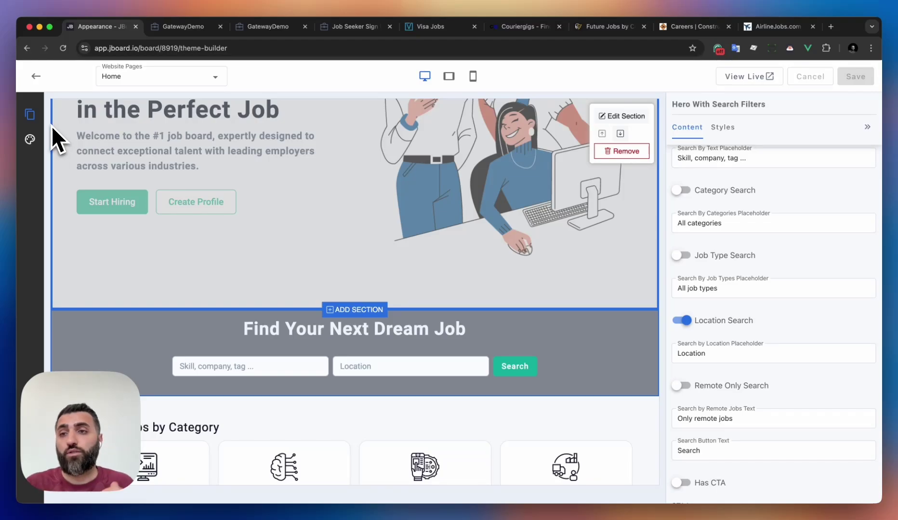
# Open Global Website Styles and choose the Dashboard category.
pyautogui.click(36, 149)
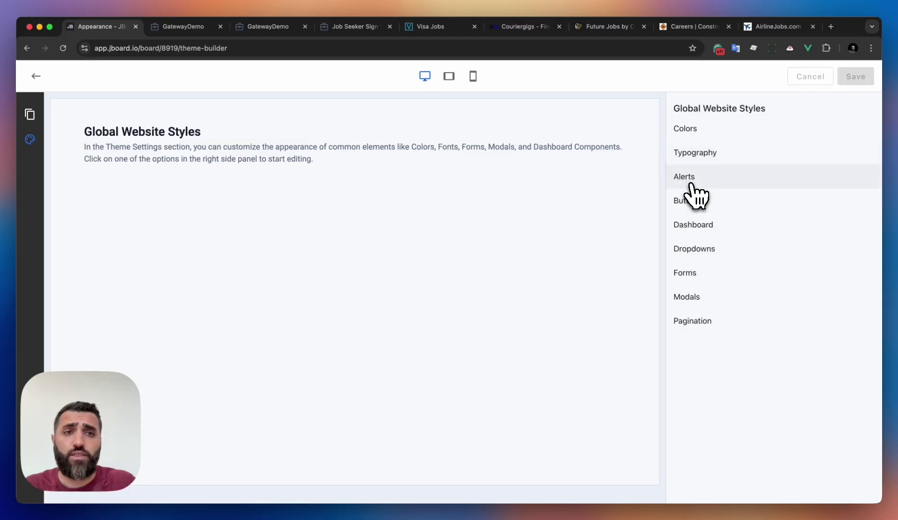
pyautogui.click(701, 231)
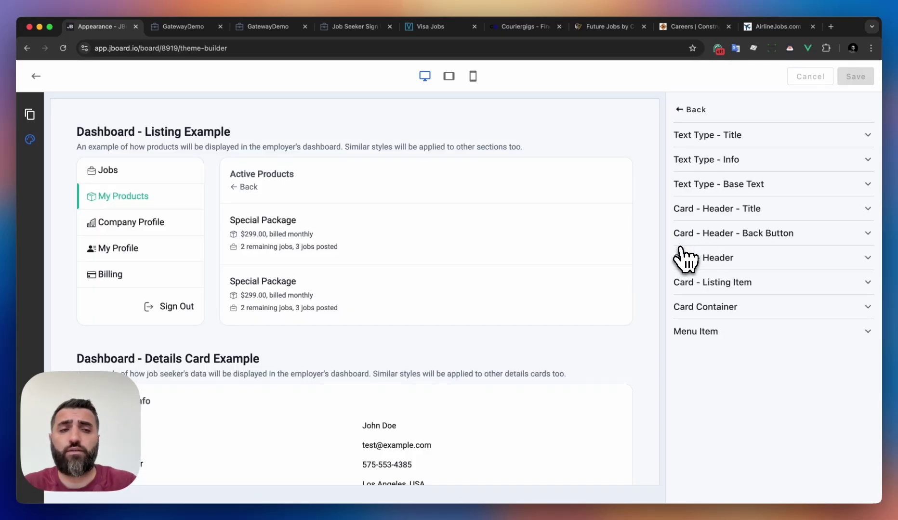
# Give the dashboard card container square corners and a black background.
pyautogui.click(726, 318)
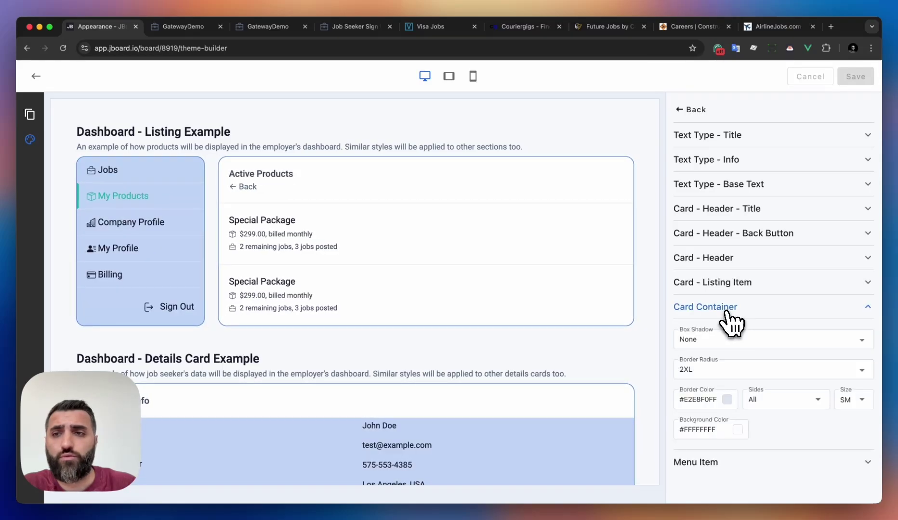
pyautogui.click(727, 369)
pyautogui.click(730, 362)
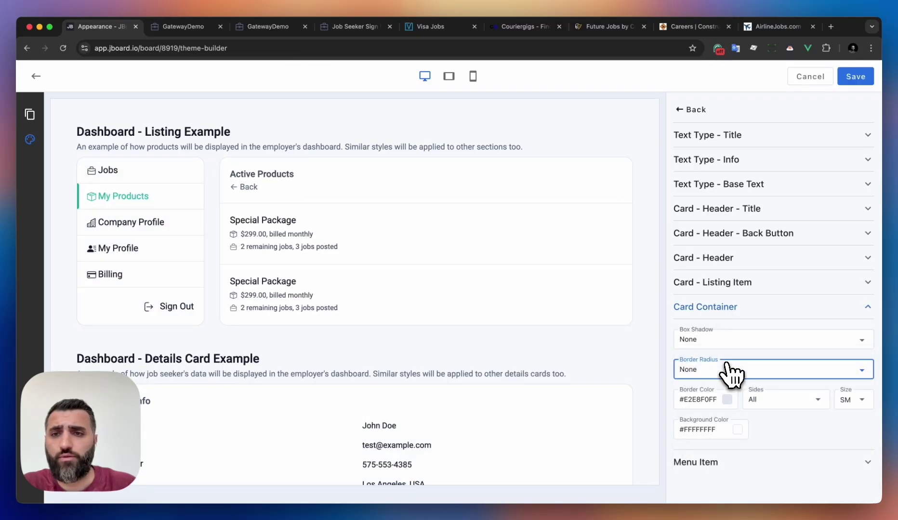
pyautogui.click(736, 430)
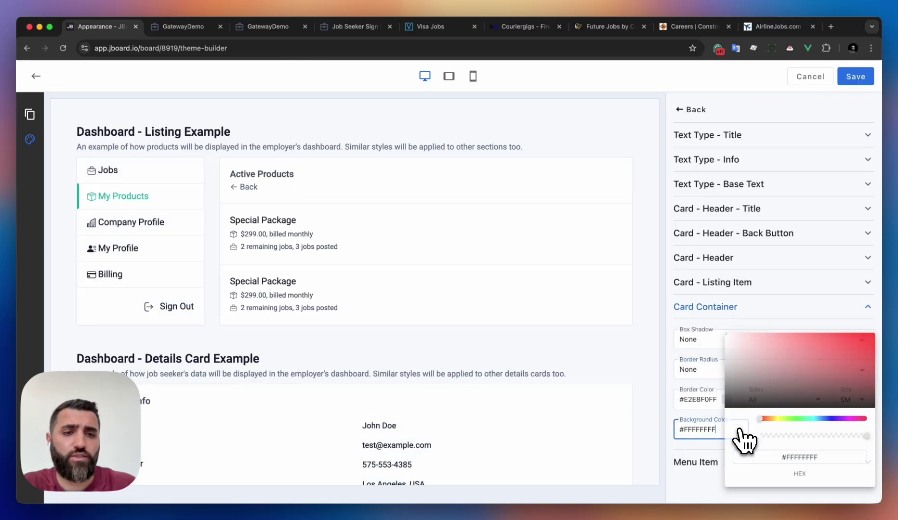
pyautogui.click(729, 408)
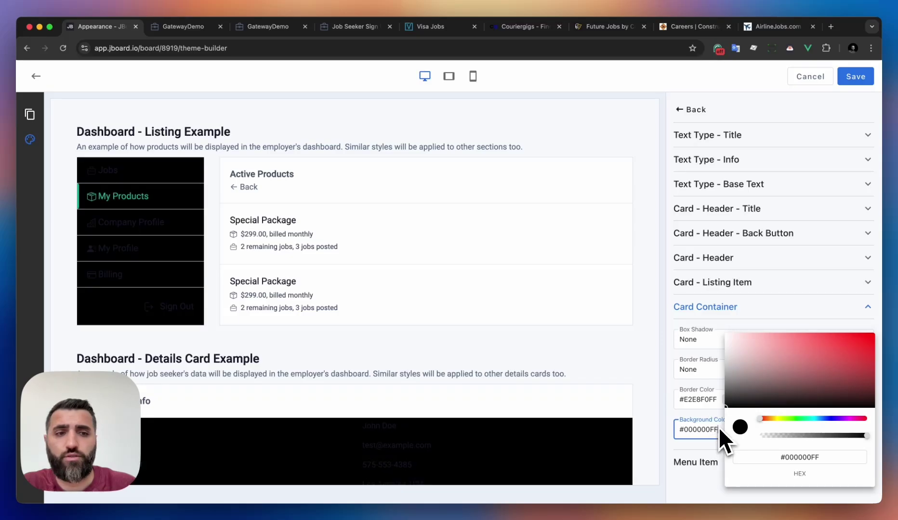
pyautogui.click(706, 418)
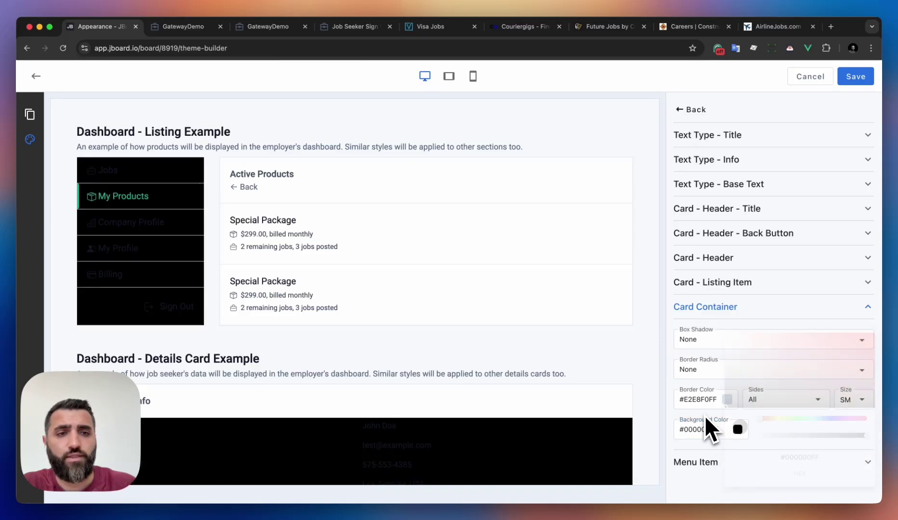
# Set the Card - Listing Item background to black #000000FF.
pyautogui.click(742, 284)
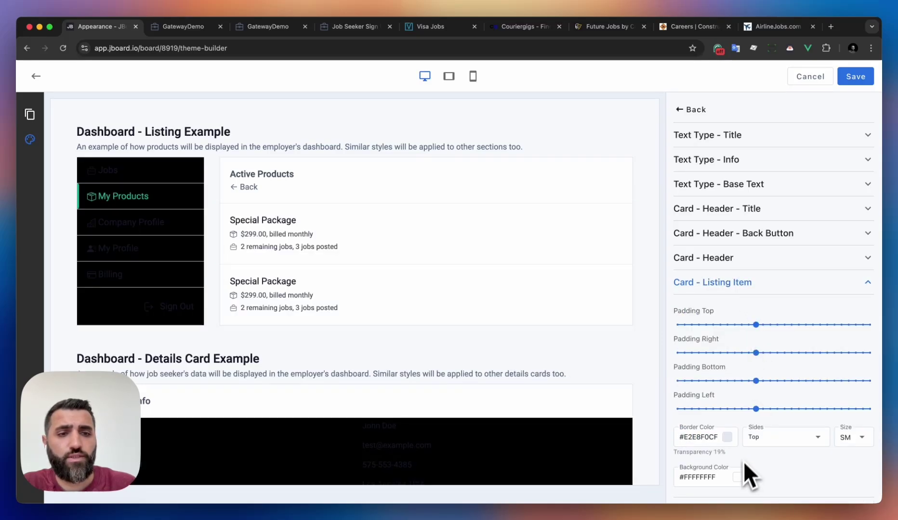
pyautogui.click(738, 479)
pyautogui.click(726, 417)
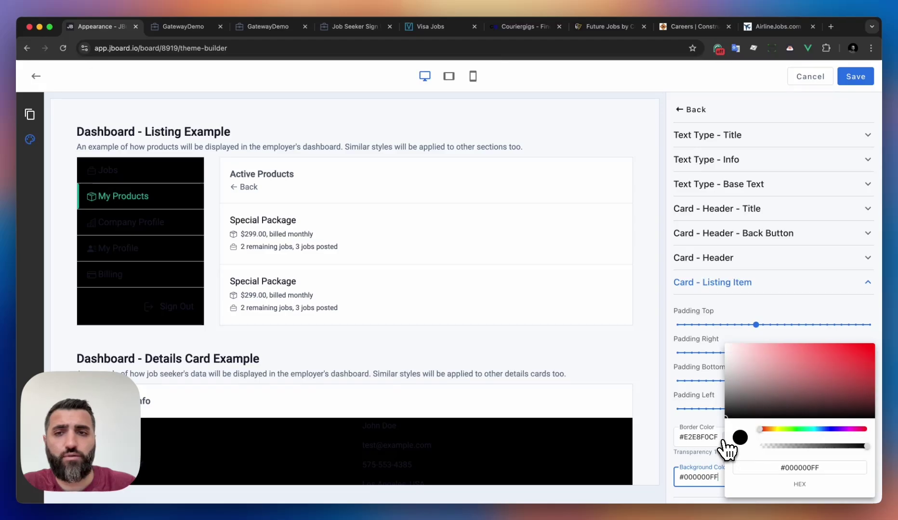
pyautogui.click(706, 415)
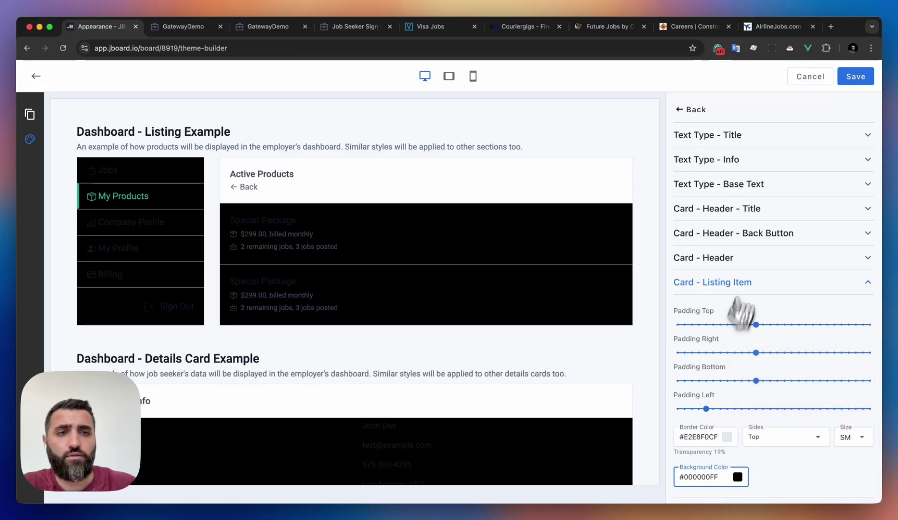
# Set the Card - Header background to black #000000FF.
pyautogui.click(763, 210)
pyautogui.click(765, 212)
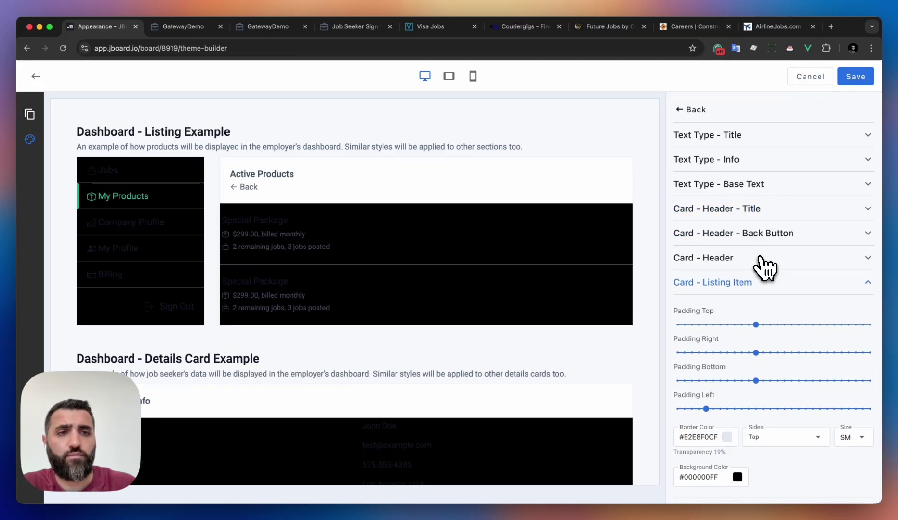
pyautogui.click(765, 263)
pyautogui.scroll(-2, 750, 405)
pyautogui.click(740, 409)
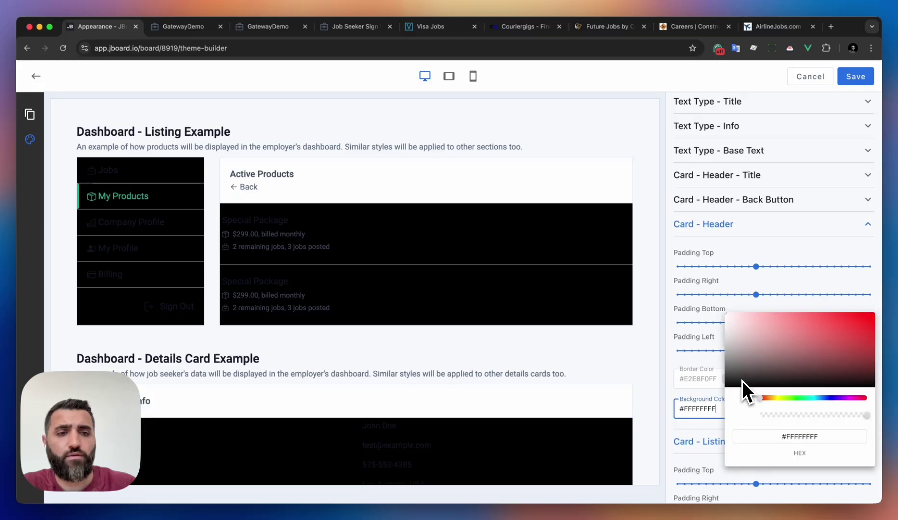
pyautogui.moveTo(742, 380); pyautogui.dragTo(721, 404)
pyautogui.click(698, 391)
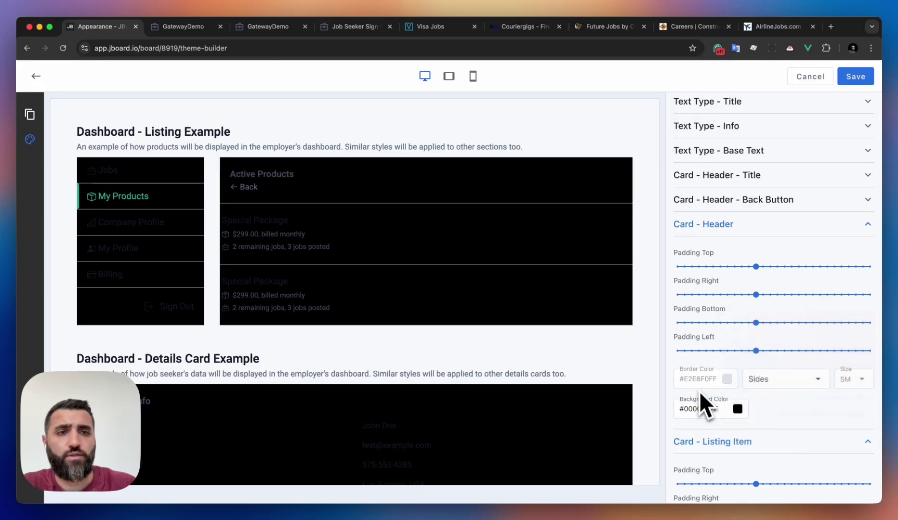
pyautogui.scroll(2, 741, 226)
# Make dashboard titles white #FFFFFFFF and info text grey #A2A2A2FF.
pyautogui.click(752, 137)
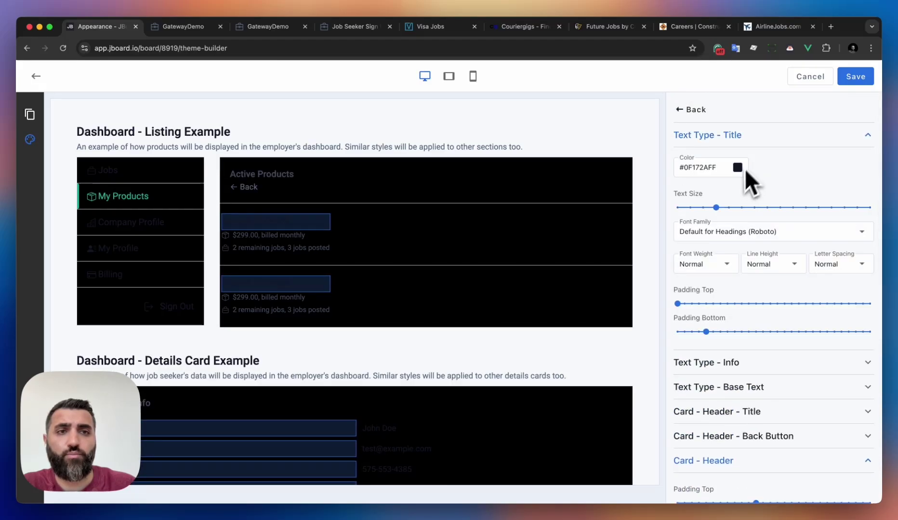
pyautogui.click(738, 167)
pyautogui.moveTo(736, 142); pyautogui.dragTo(717, 67)
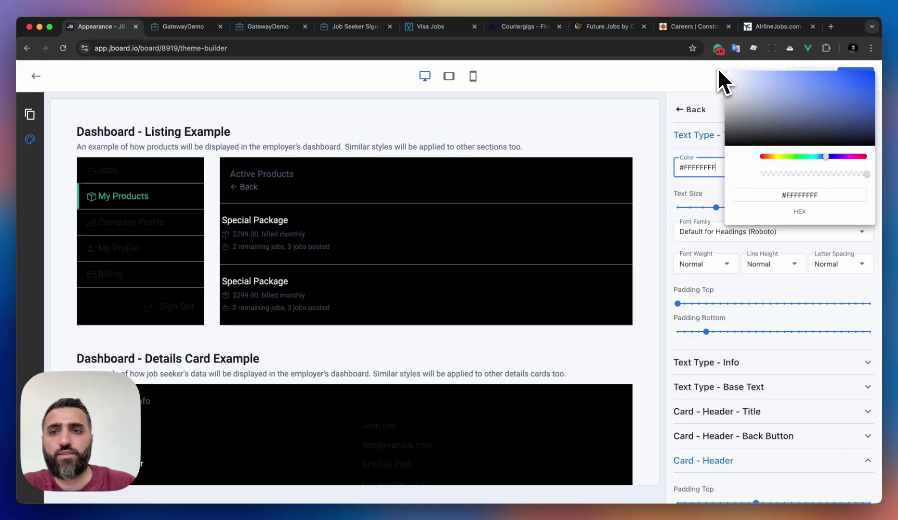
pyautogui.click(697, 155)
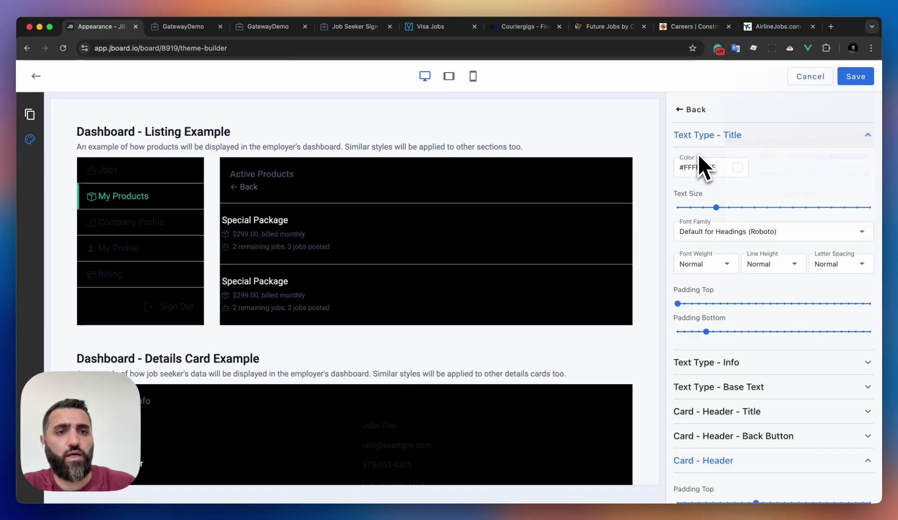
pyautogui.click(714, 358)
pyautogui.click(735, 345)
pyautogui.moveTo(745, 293); pyautogui.dragTo(729, 281)
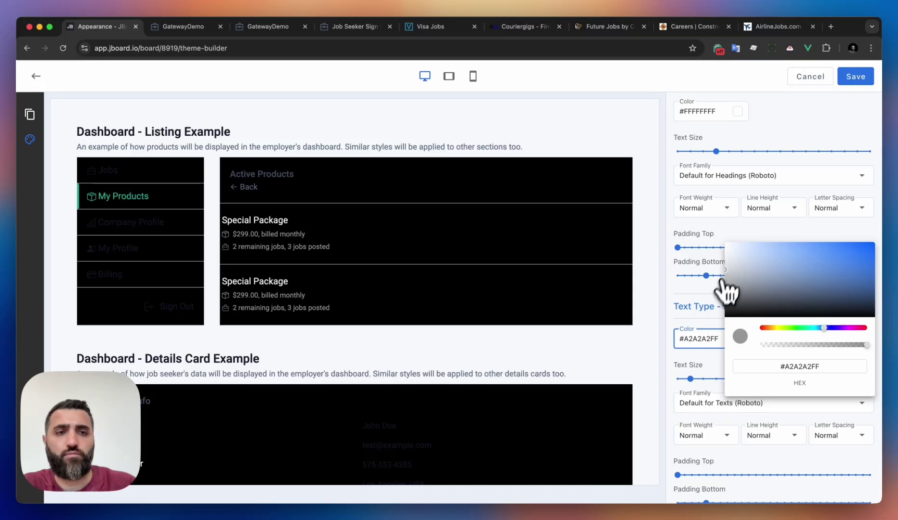
pyautogui.click(714, 307)
pyautogui.scroll(2, 713, 231)
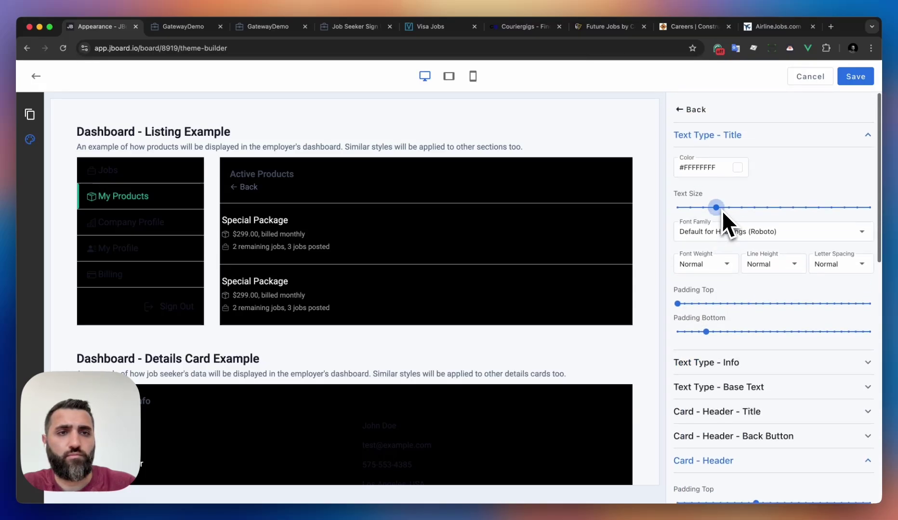
pyautogui.click(736, 140)
# Give listing cards MD left padding and set menu item text to #F0F0F0FF.
pyautogui.scroll(-5, 751, 304)
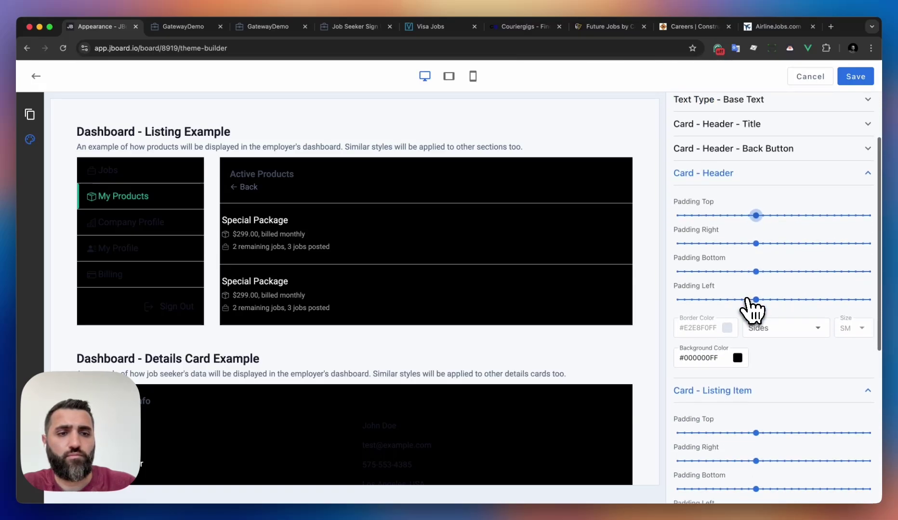
pyautogui.moveTo(711, 405); pyautogui.dragTo(755, 413)
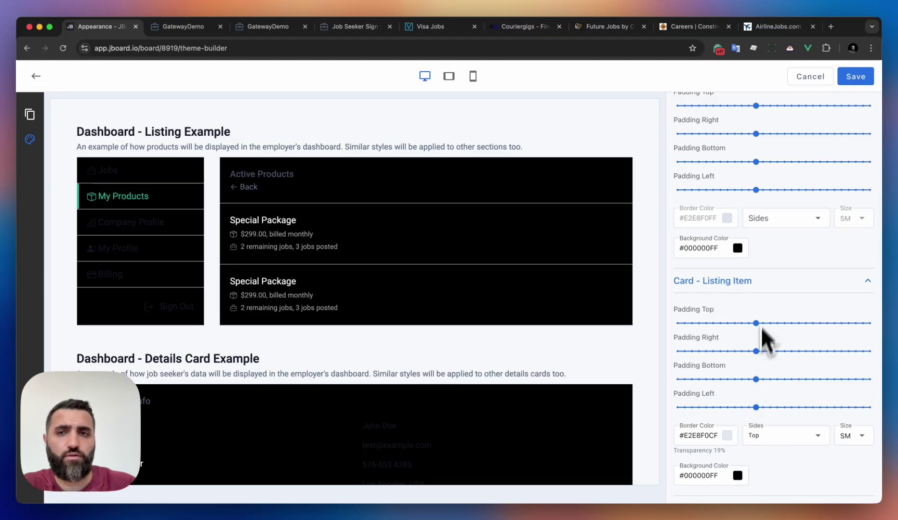
pyautogui.scroll(-4, 767, 294)
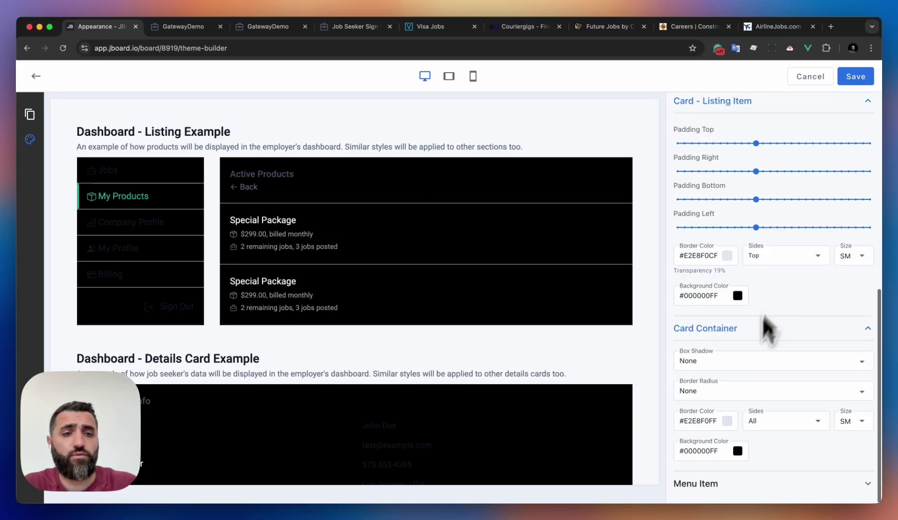
pyautogui.scroll(-4, 721, 484)
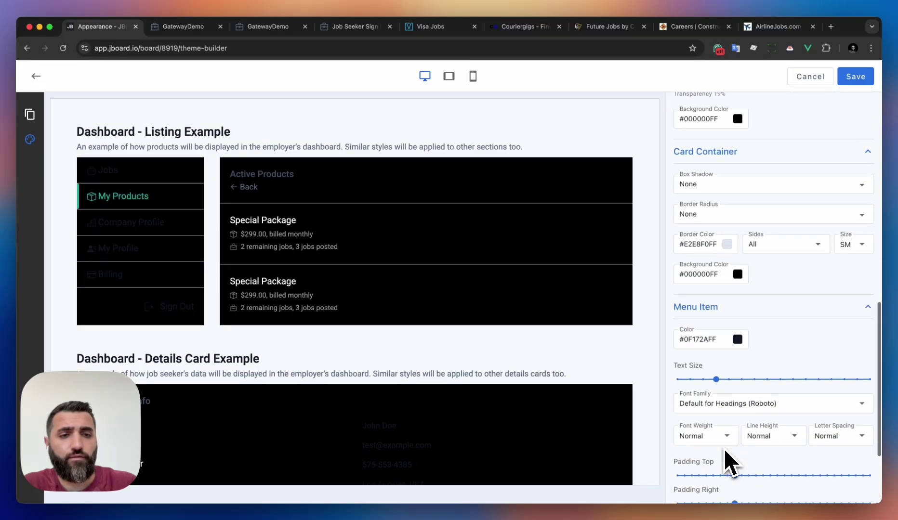
pyautogui.click(740, 339)
pyautogui.press('super+a')
pyautogui.write('#F0F0F0FF')
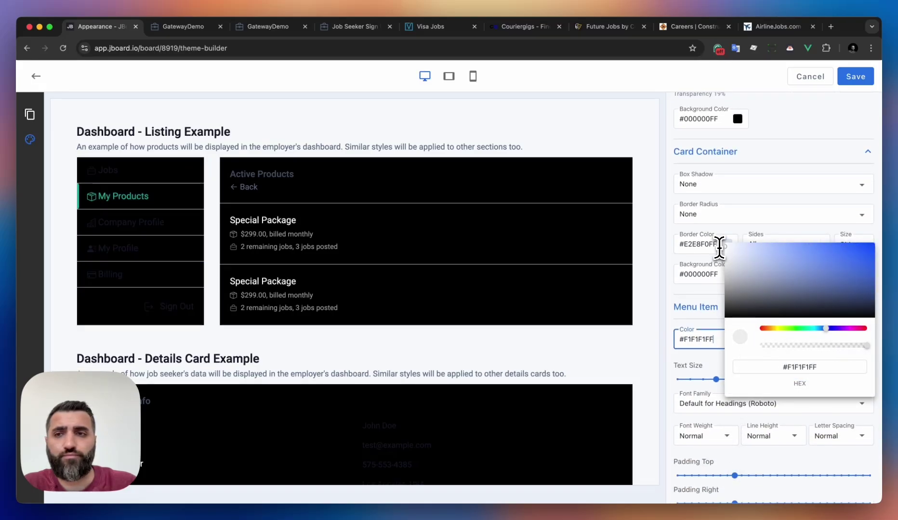
pyautogui.click(693, 373)
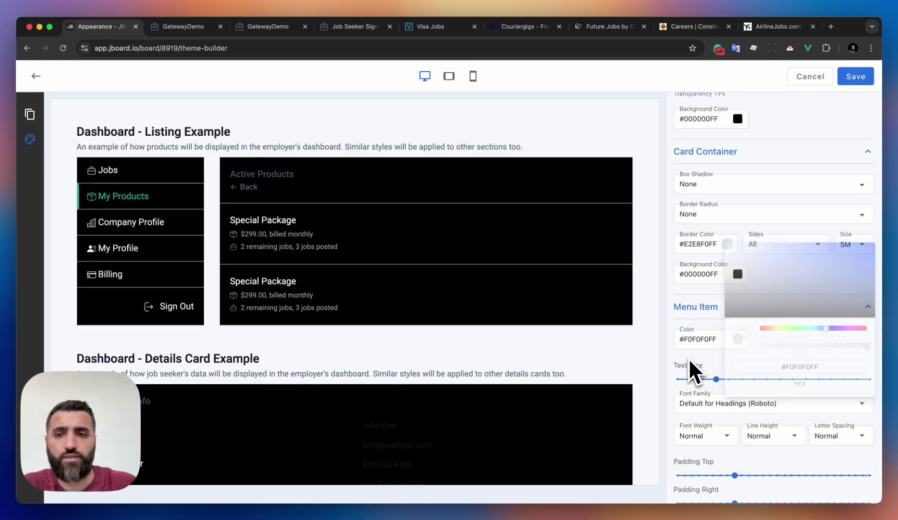
pyautogui.scroll(1, 693, 366)
pyautogui.scroll(12, 693, 361)
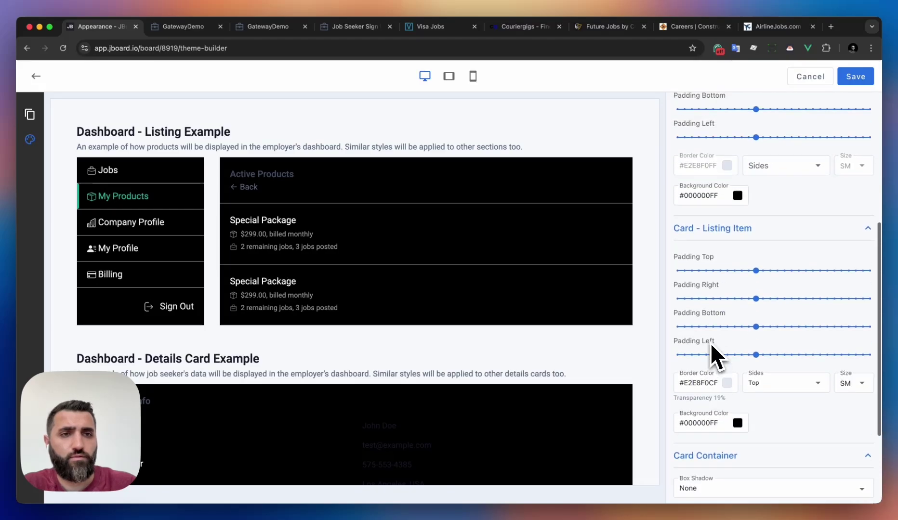
# Set dashboard base text to light grey #D5D5D5FF and save the theme.
pyautogui.click(740, 153)
pyautogui.scroll(5, 742, 159)
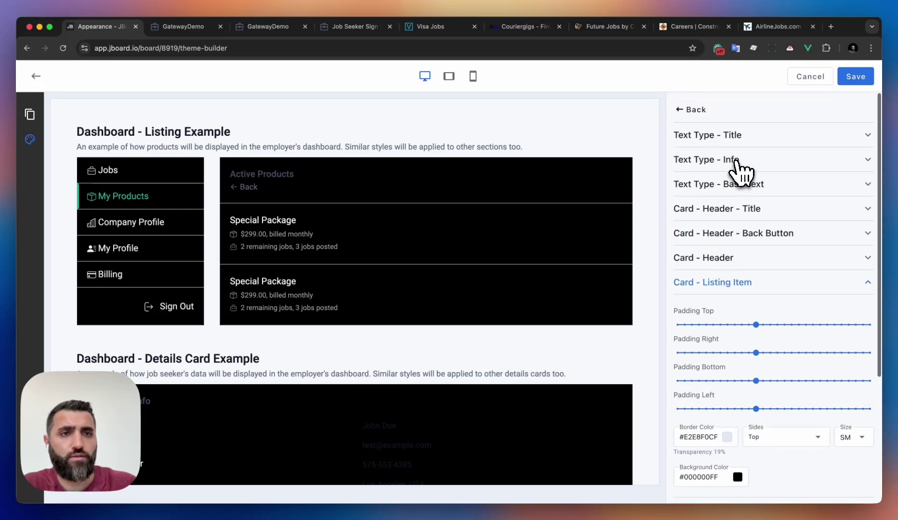
pyautogui.click(736, 162)
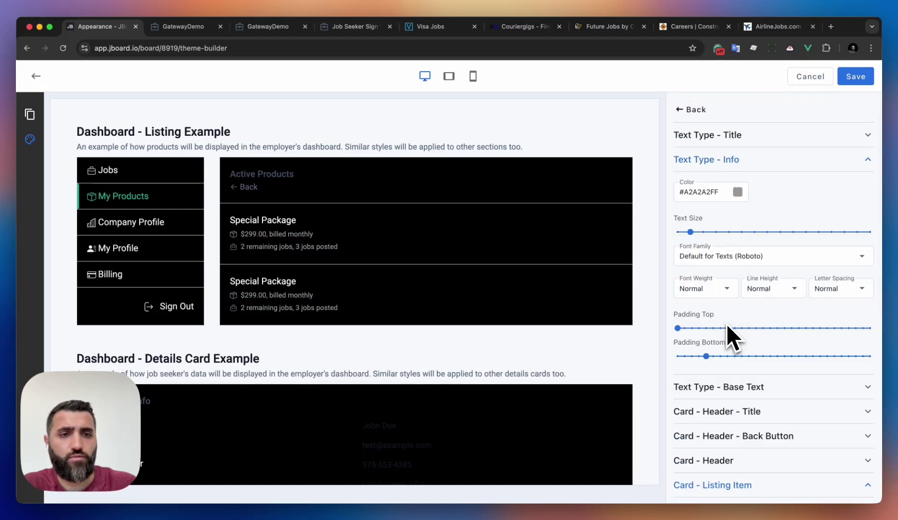
pyautogui.scroll(-3, 727, 328)
pyautogui.click(742, 296)
pyautogui.scroll(-3, 733, 313)
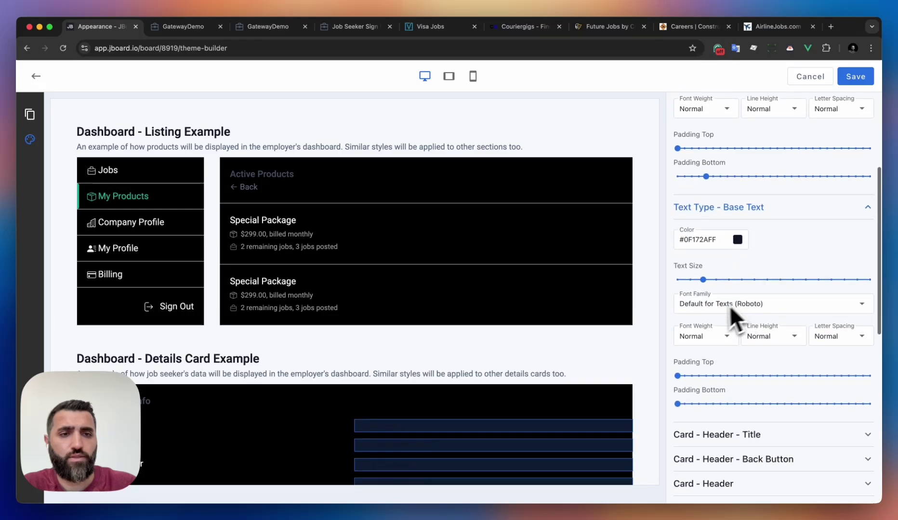
pyautogui.click(737, 237)
pyautogui.moveTo(726, 166); pyautogui.dragTo(724, 157)
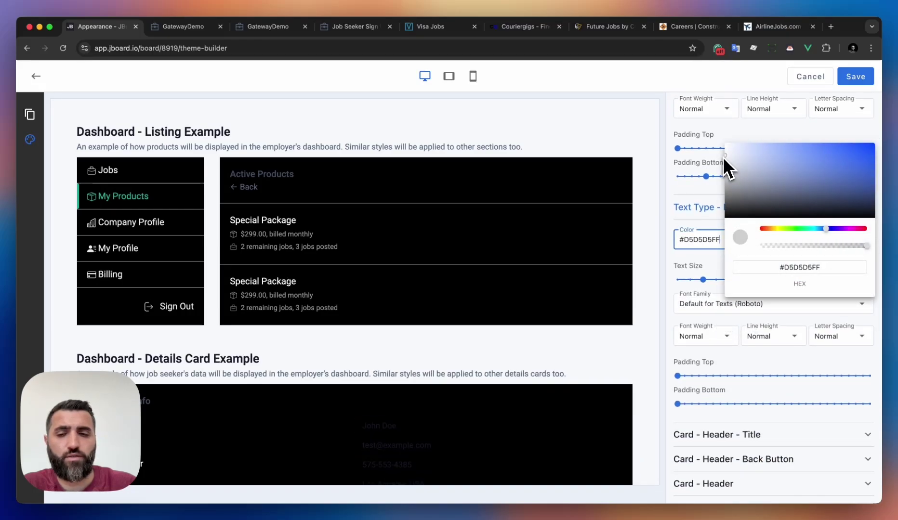
pyautogui.click(698, 255)
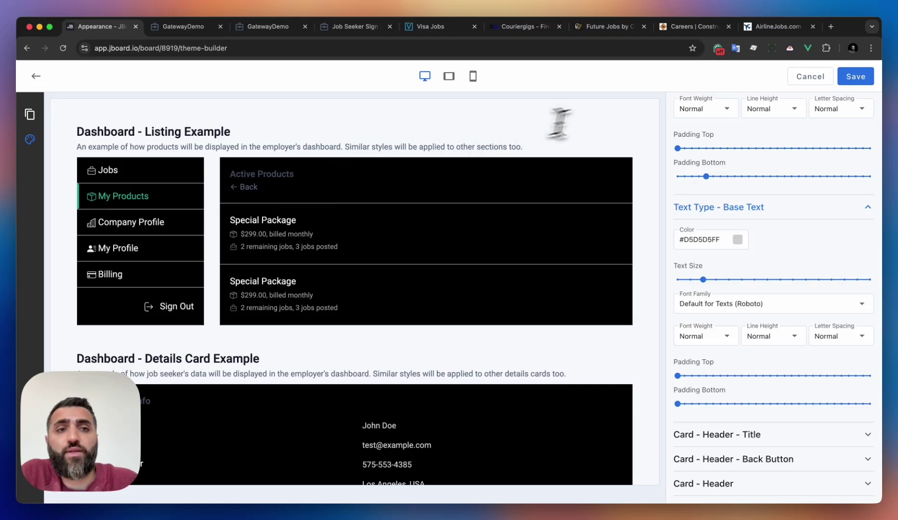
pyautogui.click(851, 77)
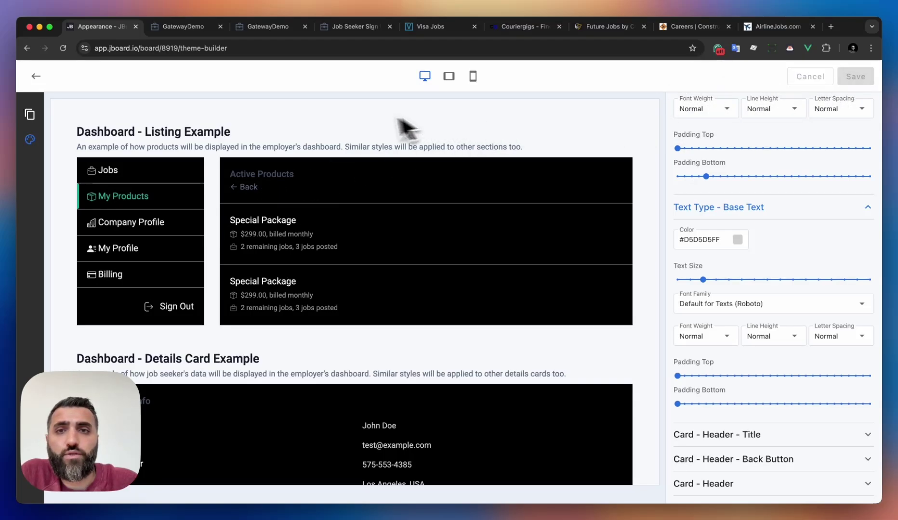
# Go back to the global style groups and open the Forms settings.
pyautogui.scroll(5, 718, 193)
pyautogui.click(694, 111)
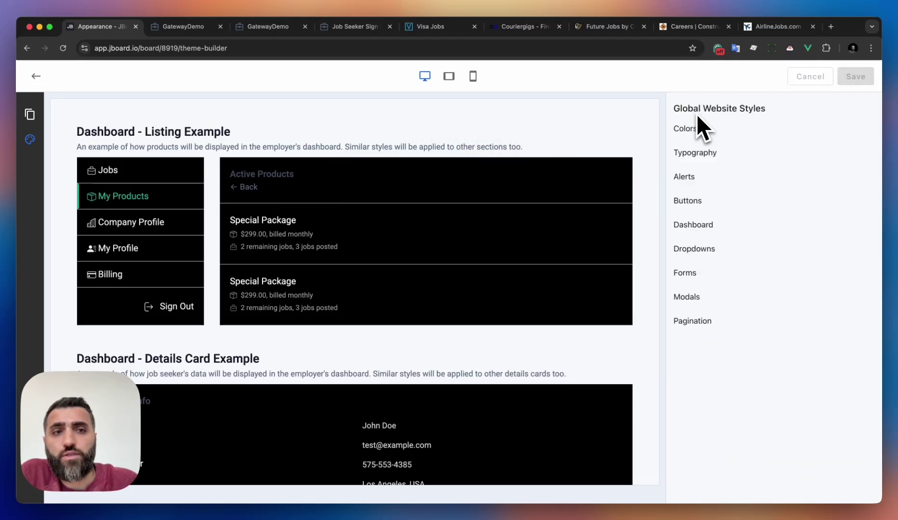
pyautogui.click(704, 275)
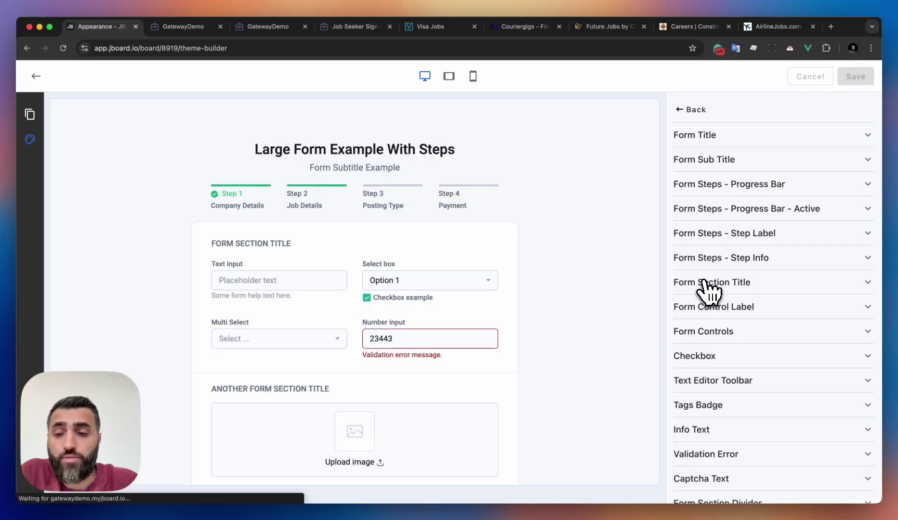